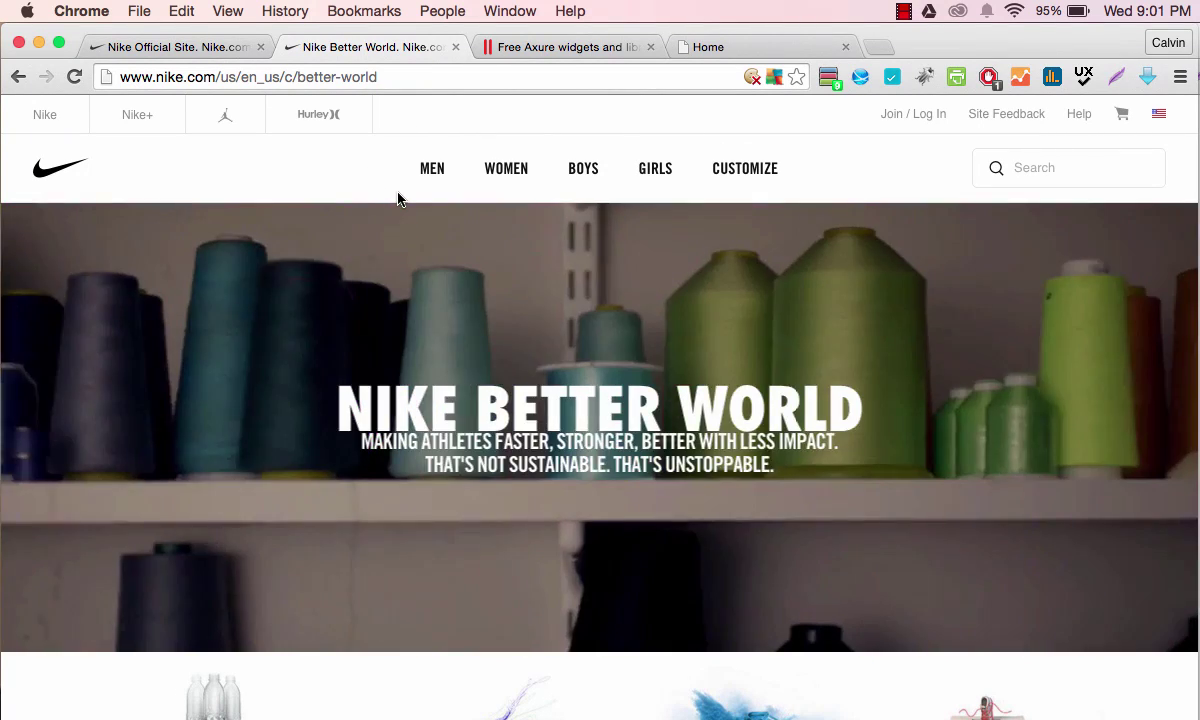
Review the MEN mega menu columns in Chrome, then bring the blank Axure RP project forward
{"action": "mouse_move", "coordinate": [405, 198]}
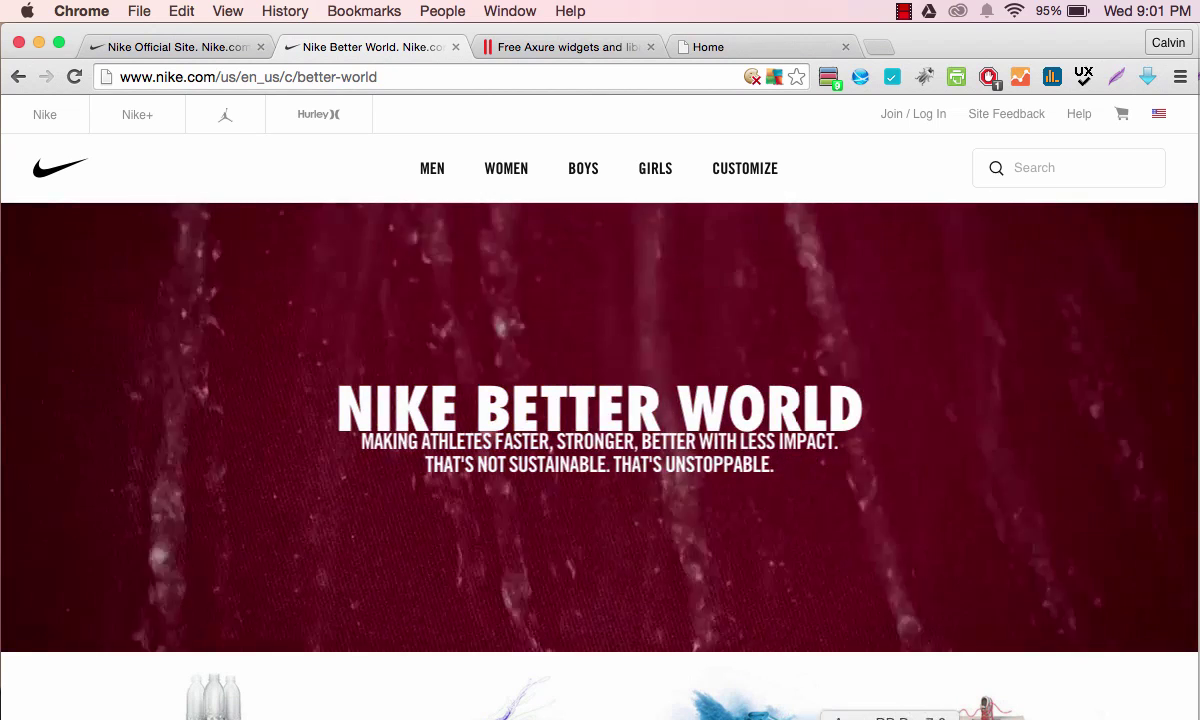
{"action": "left_click", "coordinate": [888, 716]}
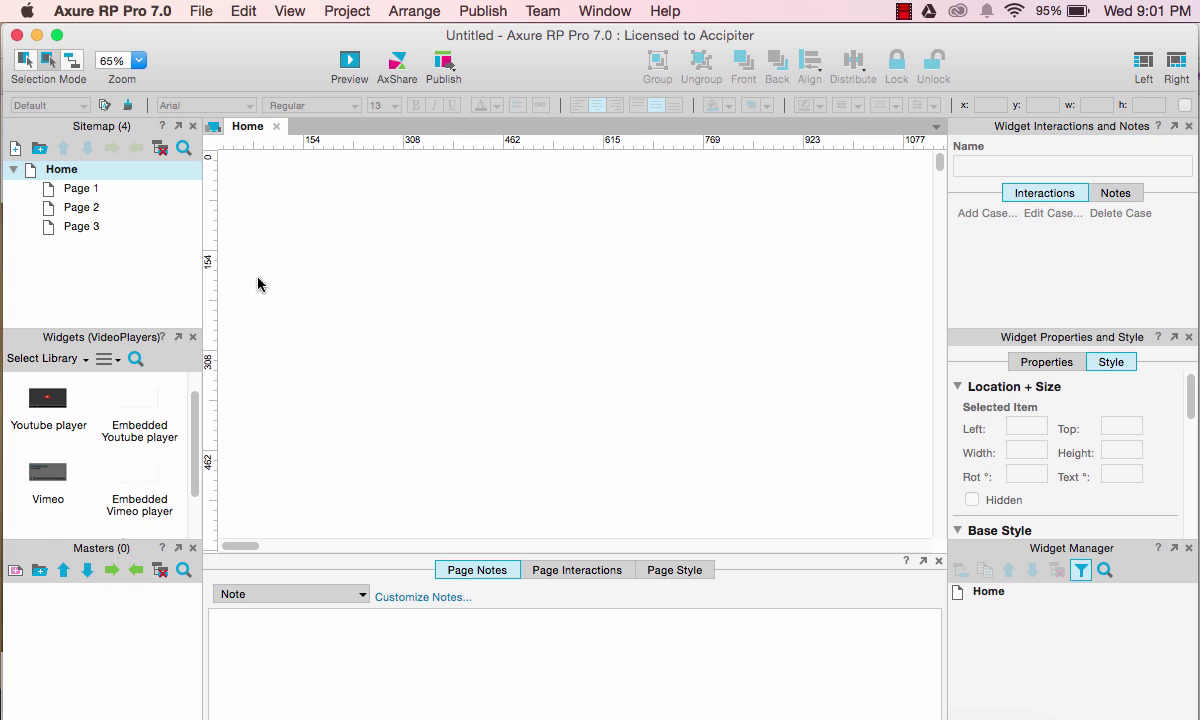
Look through the File menu and close it without choosing a command
{"action": "left_click", "coordinate": [195, 12]}
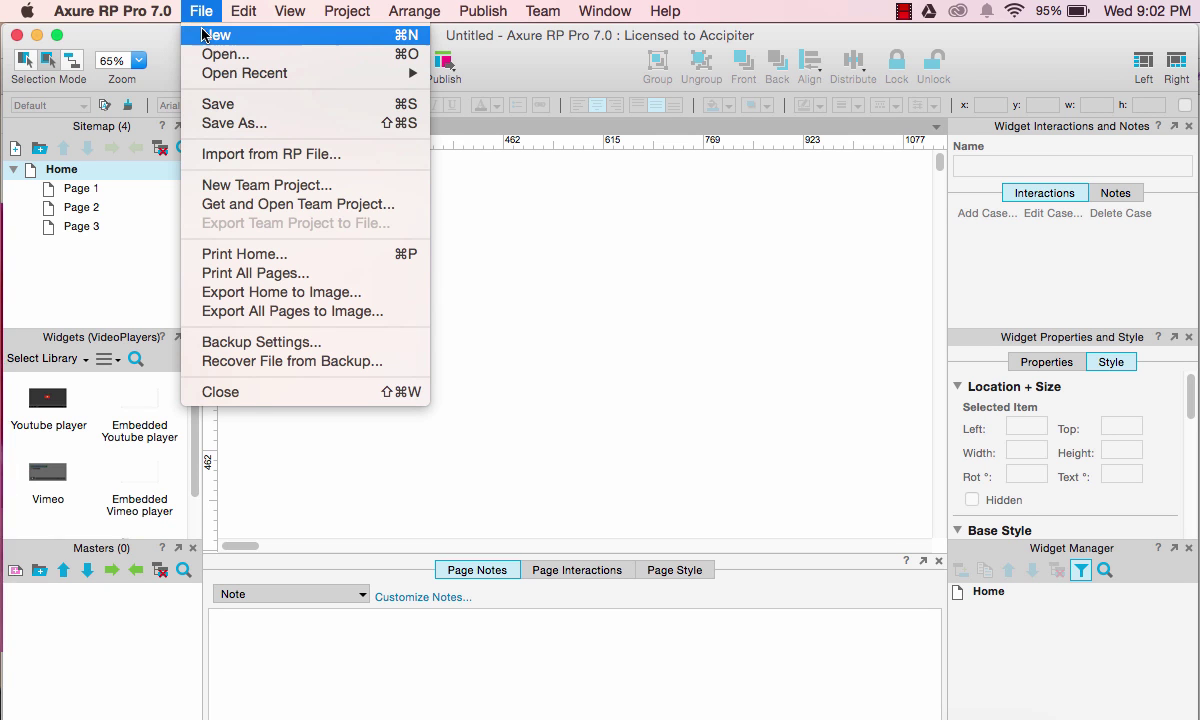
{"action": "mouse_move", "coordinate": [414, 11]}
{"action": "left_click", "coordinate": [340, 57]}
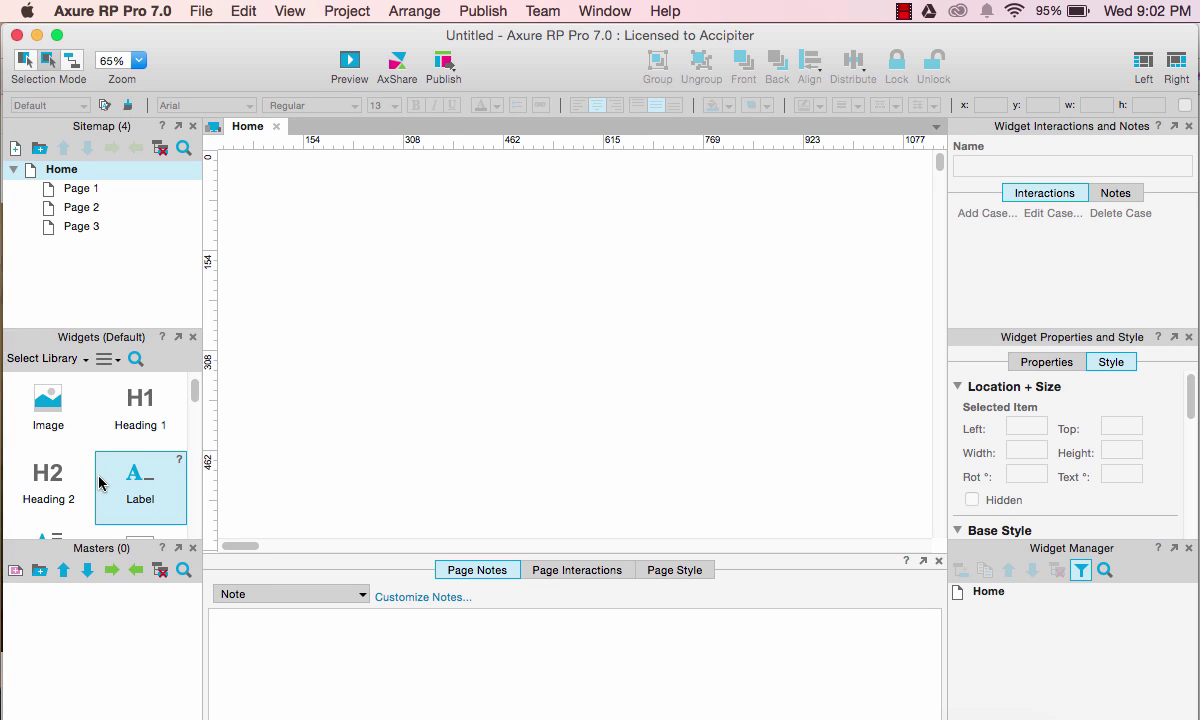
Place a rectangle on the Home page and size it 1200 × 40 as the menu bar
{"action": "scroll", "coordinate": [99, 483], "scroll_direction": "down", "scroll_amount": 2}
{"action": "left_click_drag", "start_coordinate": [155, 490], "coordinate": [281, 306]}
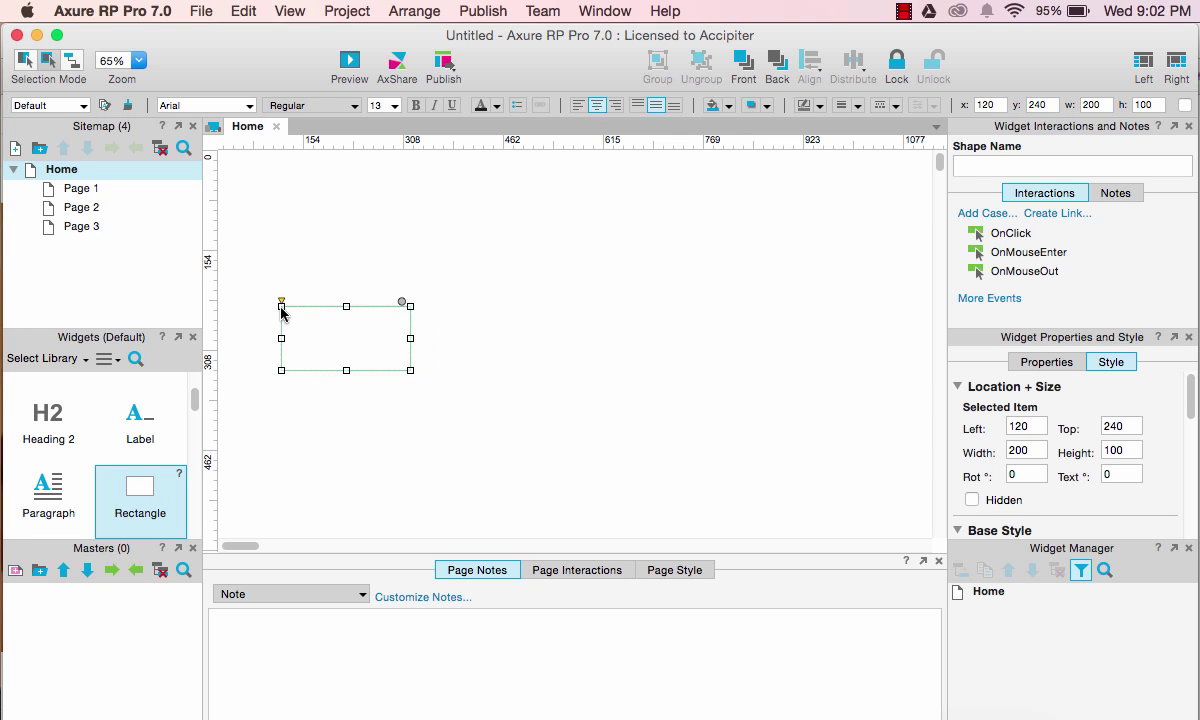
{"action": "left_click", "coordinate": [1030, 451]}
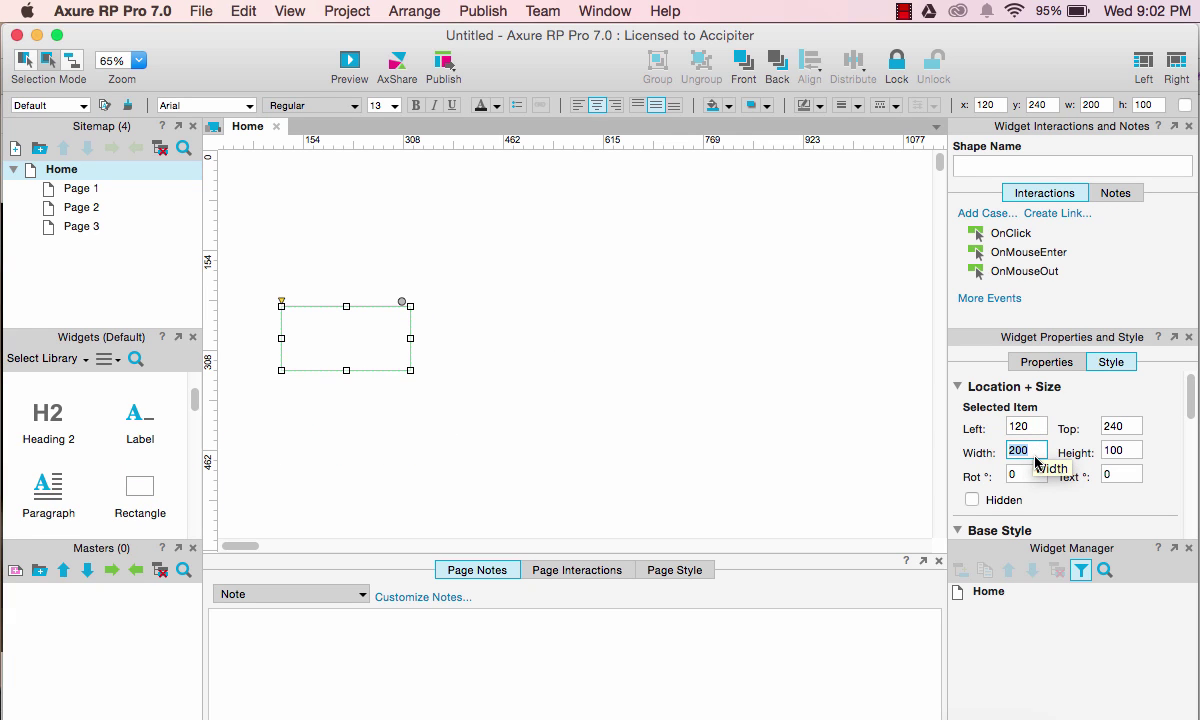
{"action": "type", "text": "1200"}
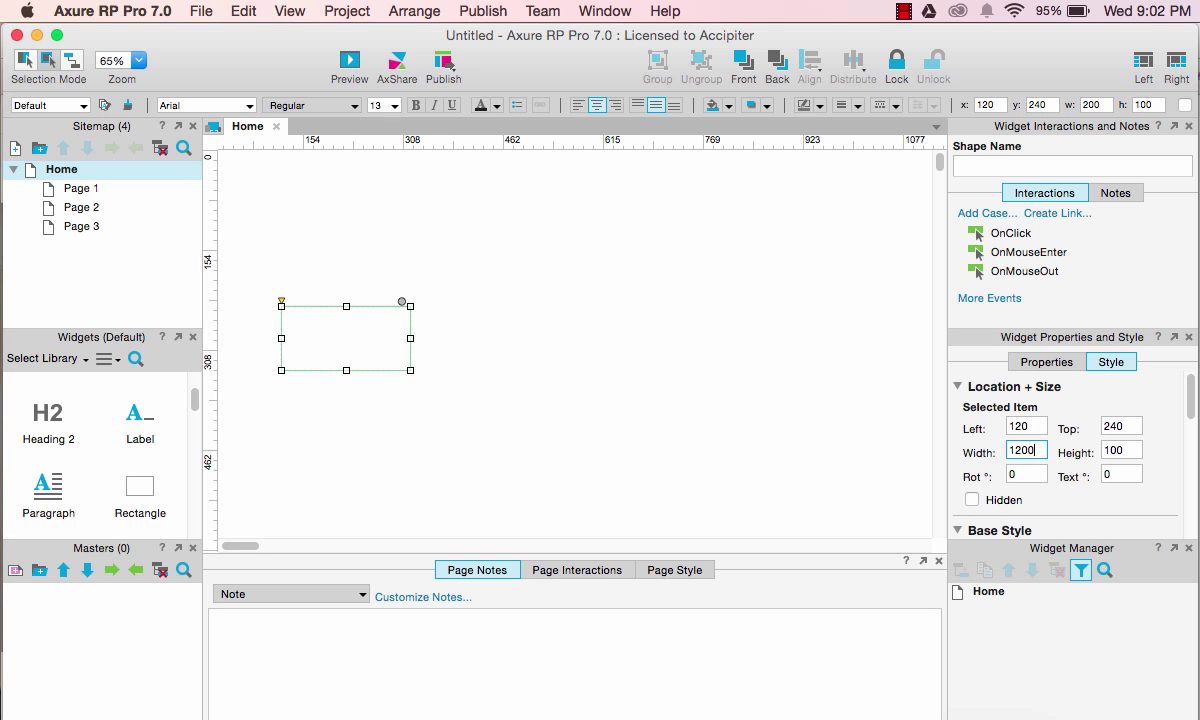
{"action": "left_click", "coordinate": [1118, 450]}
{"action": "type", "text": "40"}
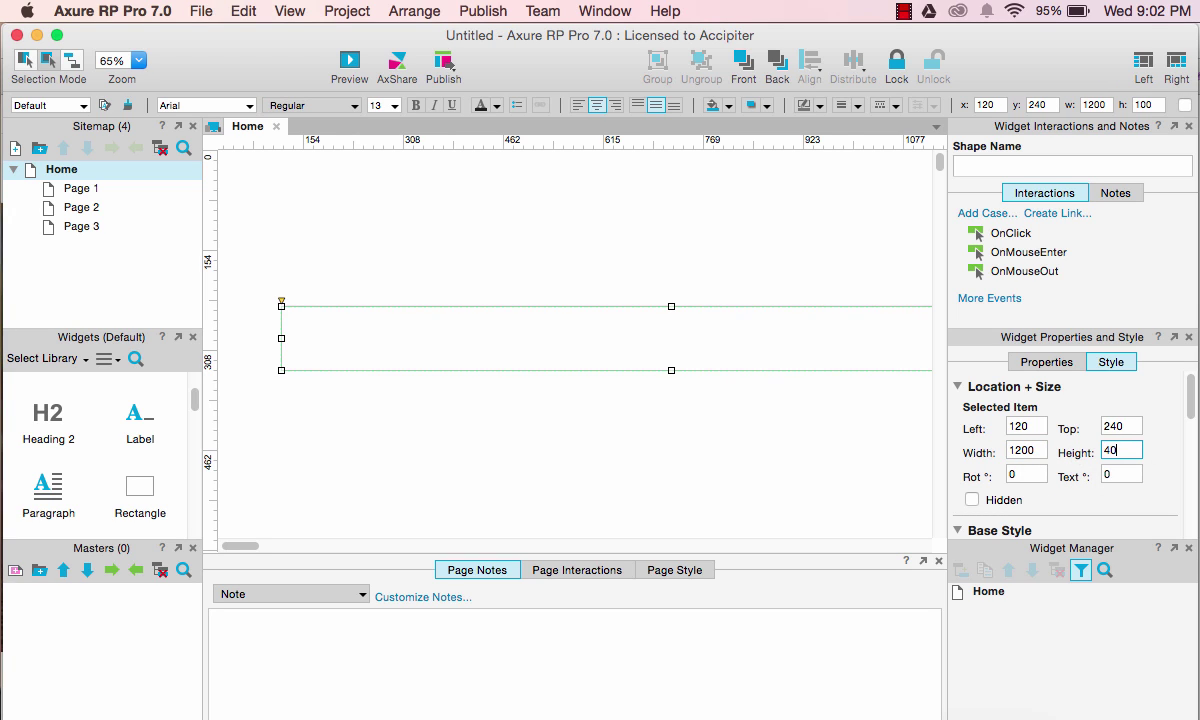
{"action": "key", "text": "Return"}
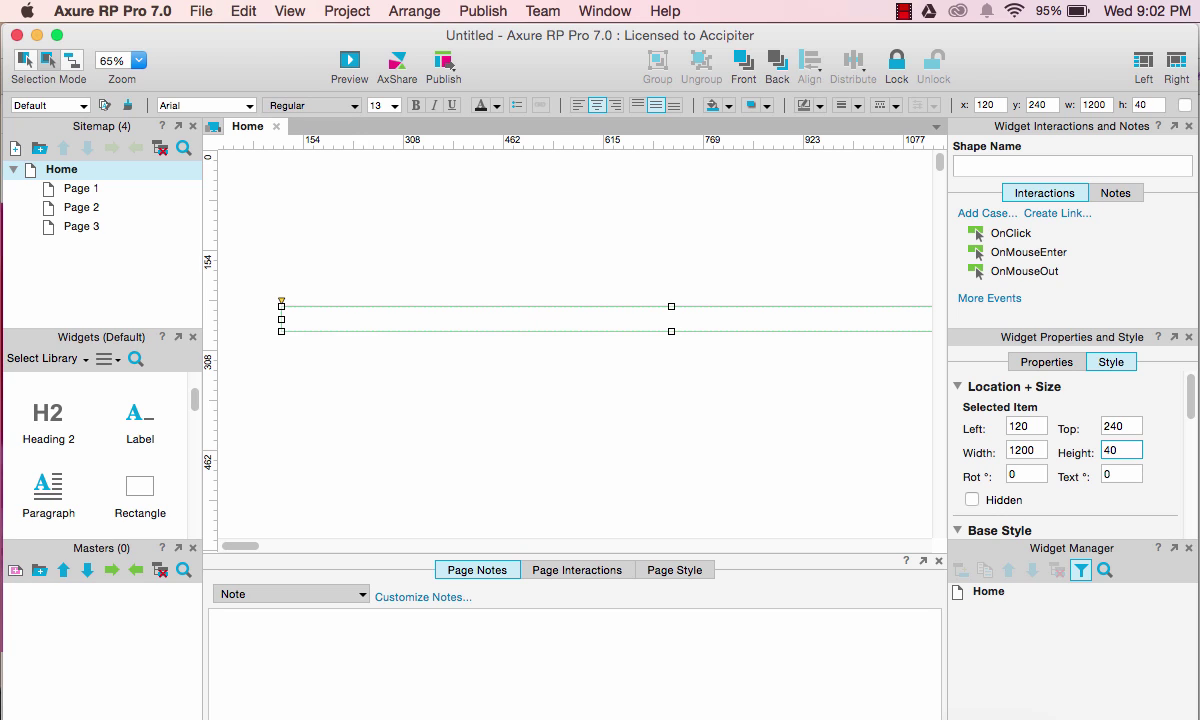
Zoom to 50%, add a 130 × 40 MEN rectangle, and move it onto the bar at 330, 240
{"action": "left_click", "coordinate": [501, 417]}
{"action": "key", "text": "super+minus"}
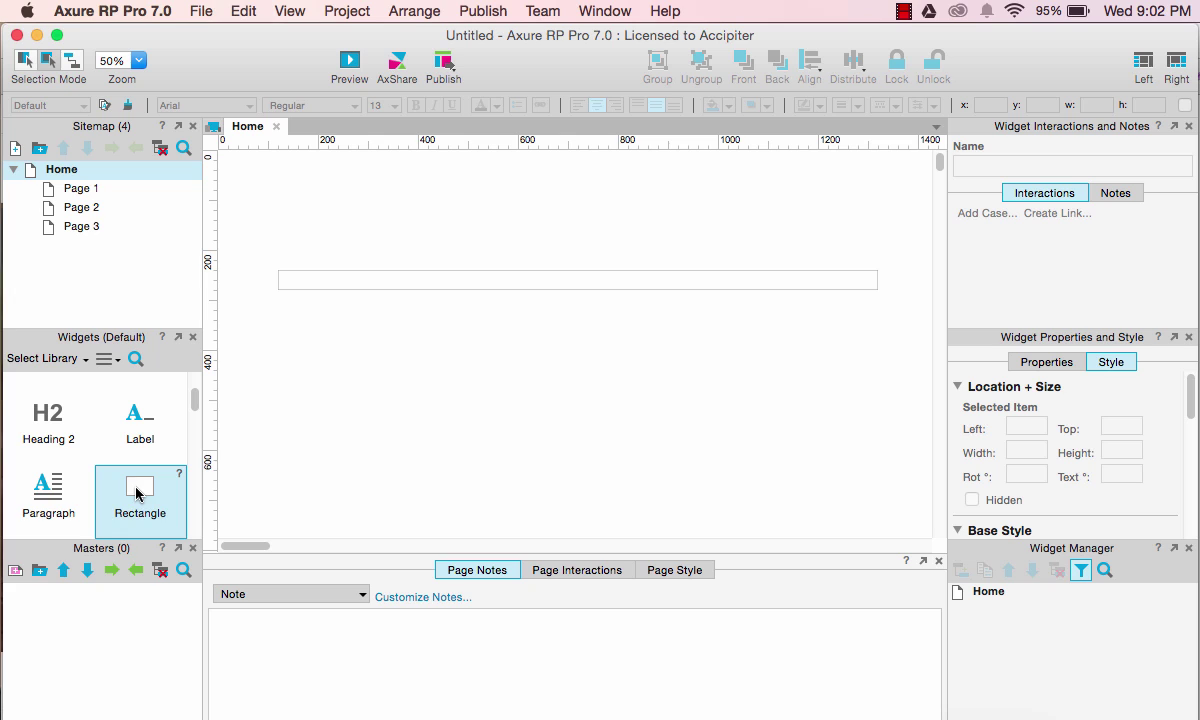
{"action": "left_click_drag", "start_coordinate": [137, 494], "coordinate": [358, 336]}
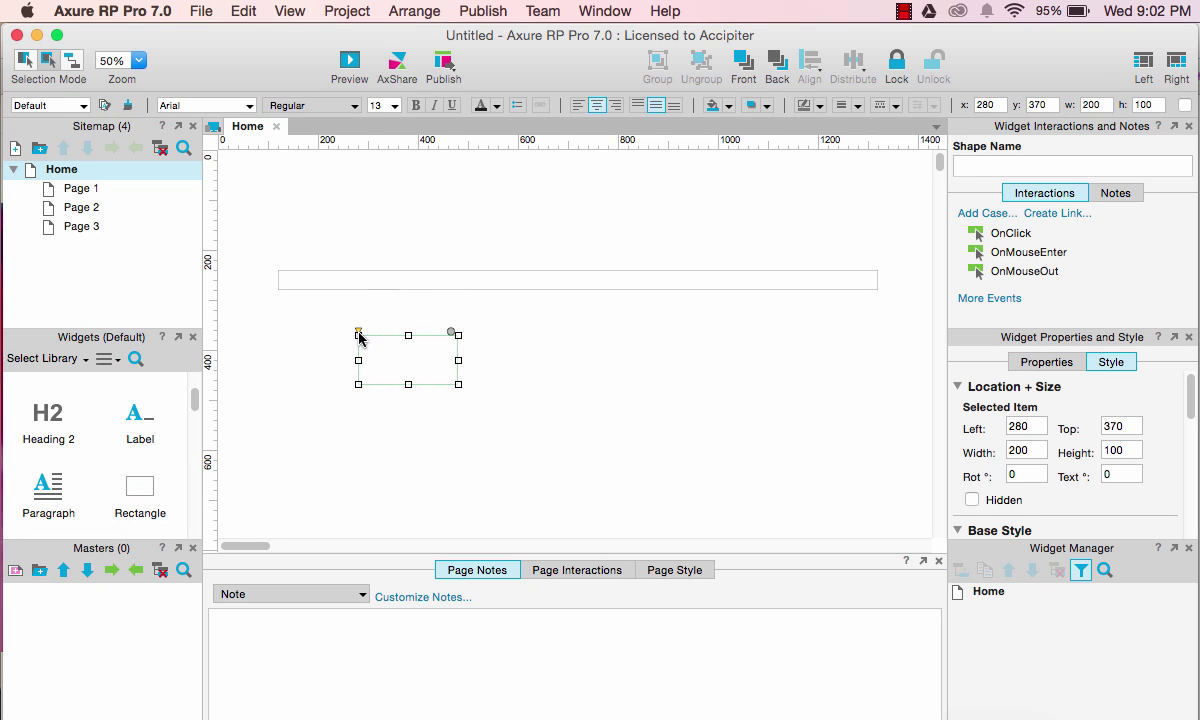
{"action": "type", "text": "MEN"}
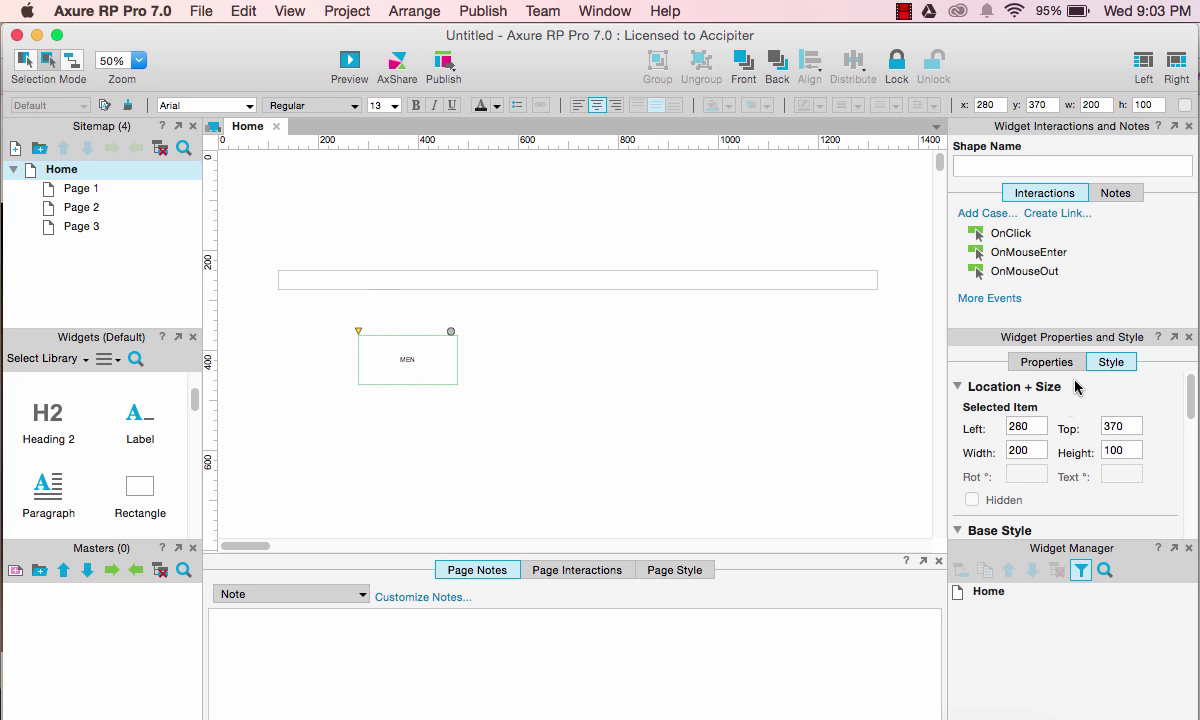
{"action": "left_click", "coordinate": [1030, 450]}
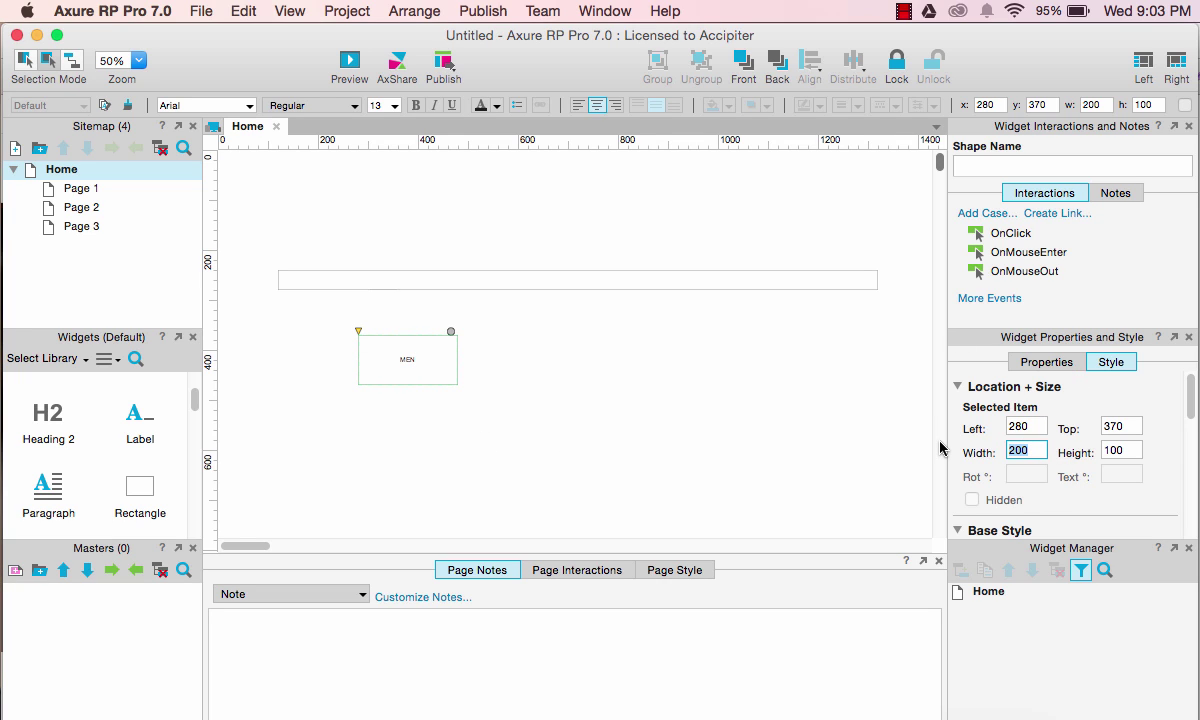
{"action": "type", "text": "130"}
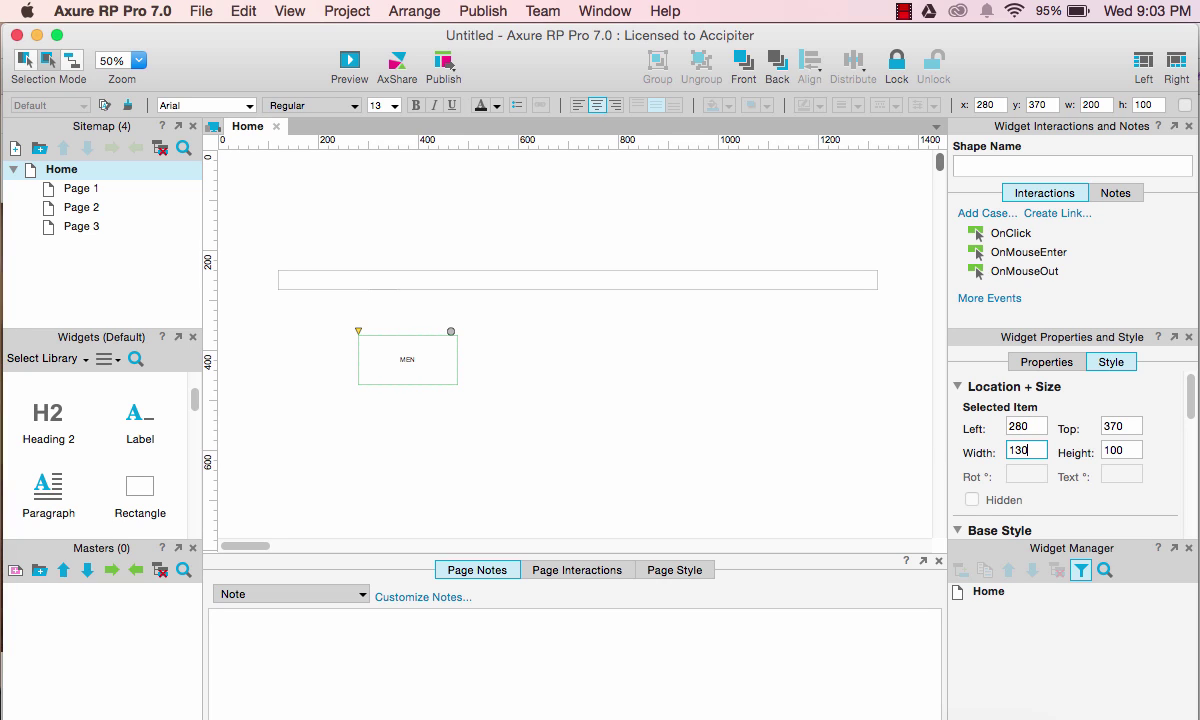
{"action": "left_click", "coordinate": [1129, 450]}
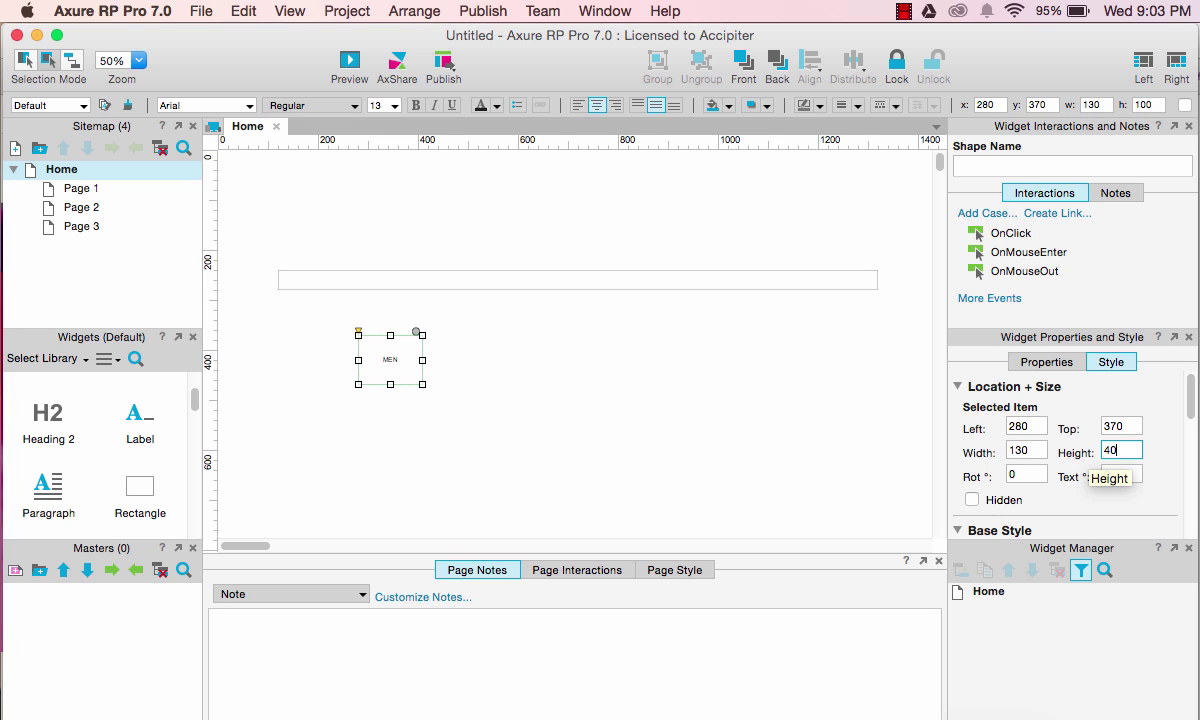
{"action": "key", "text": "Return"}
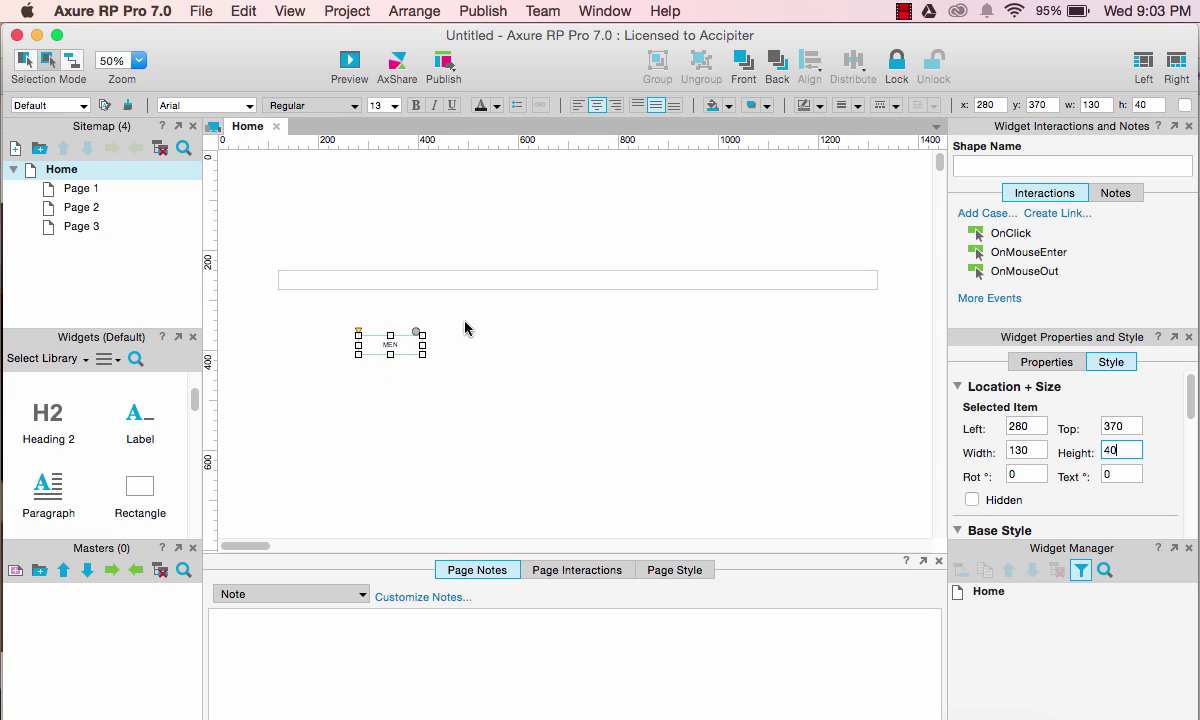
{"action": "left_click_drag", "start_coordinate": [384, 345], "coordinate": [410, 281]}
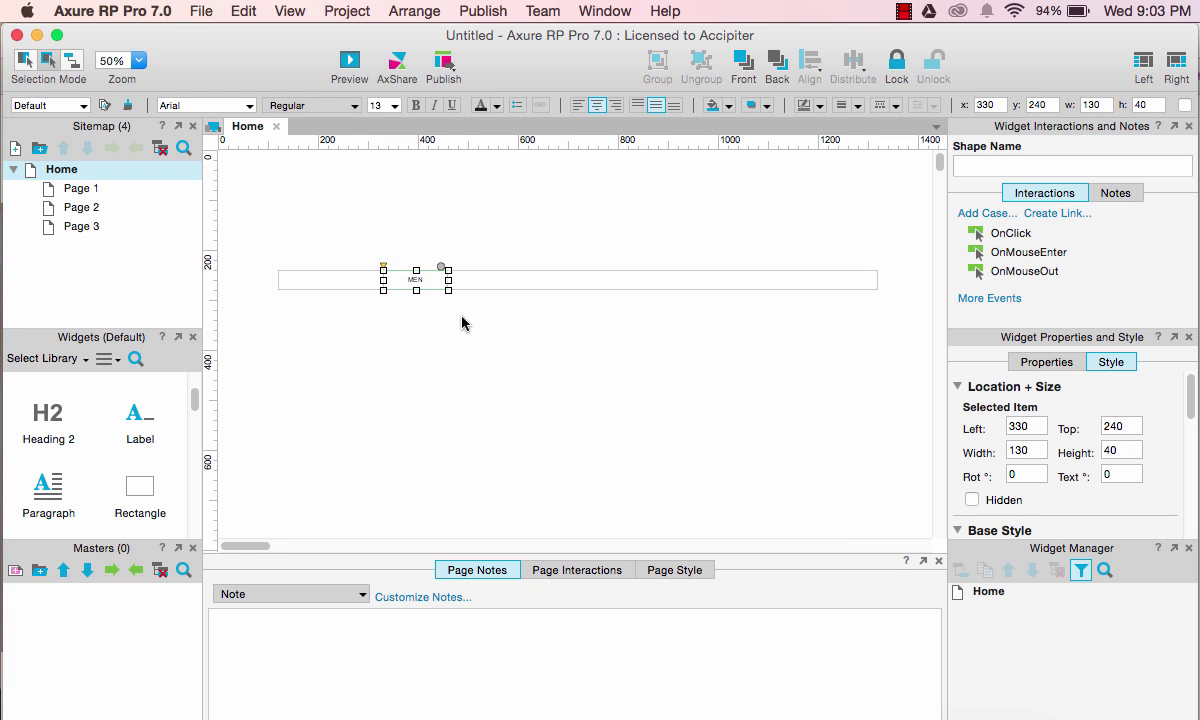
Give the MEN tab a MouseOver interaction style with a grey fill colour
{"action": "right_click", "coordinate": [421, 279]}
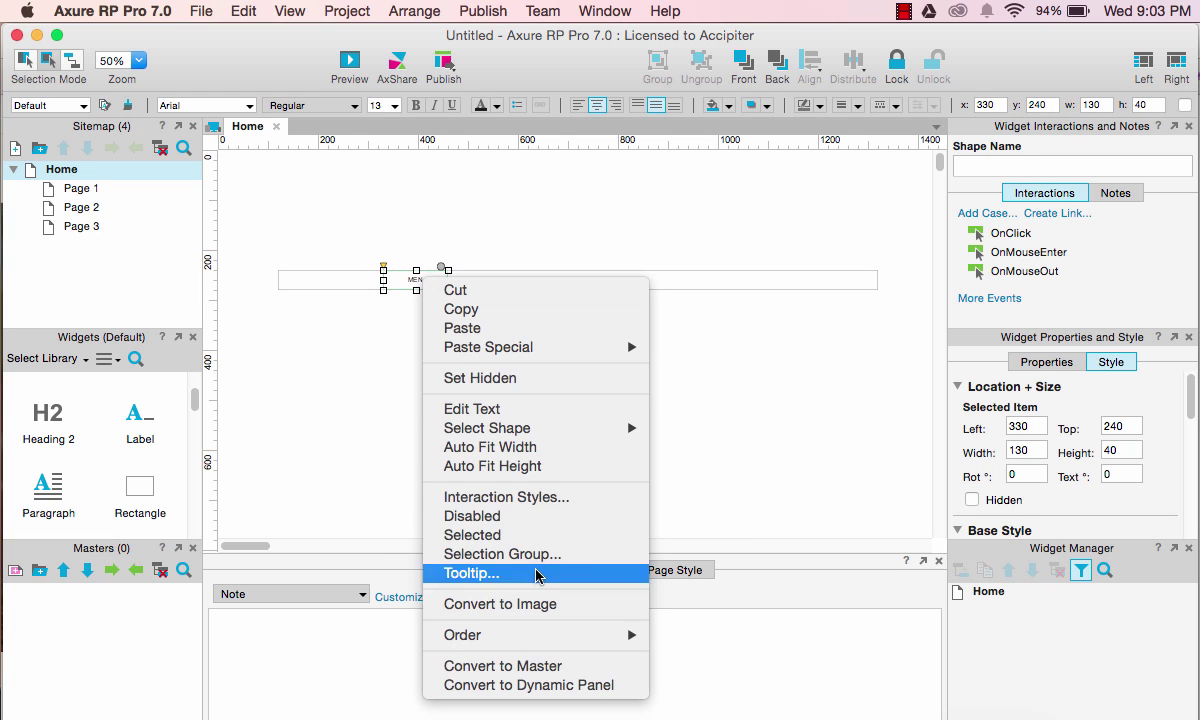
{"action": "left_click", "coordinate": [560, 497]}
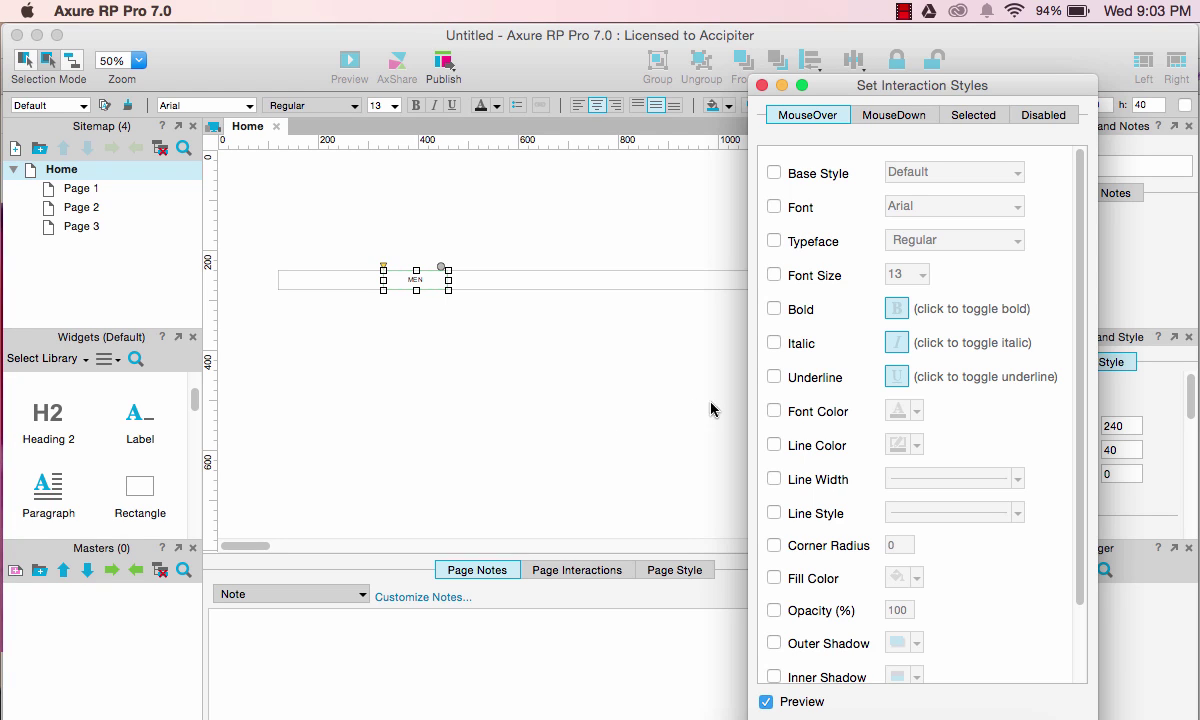
{"action": "left_click", "coordinate": [774, 579]}
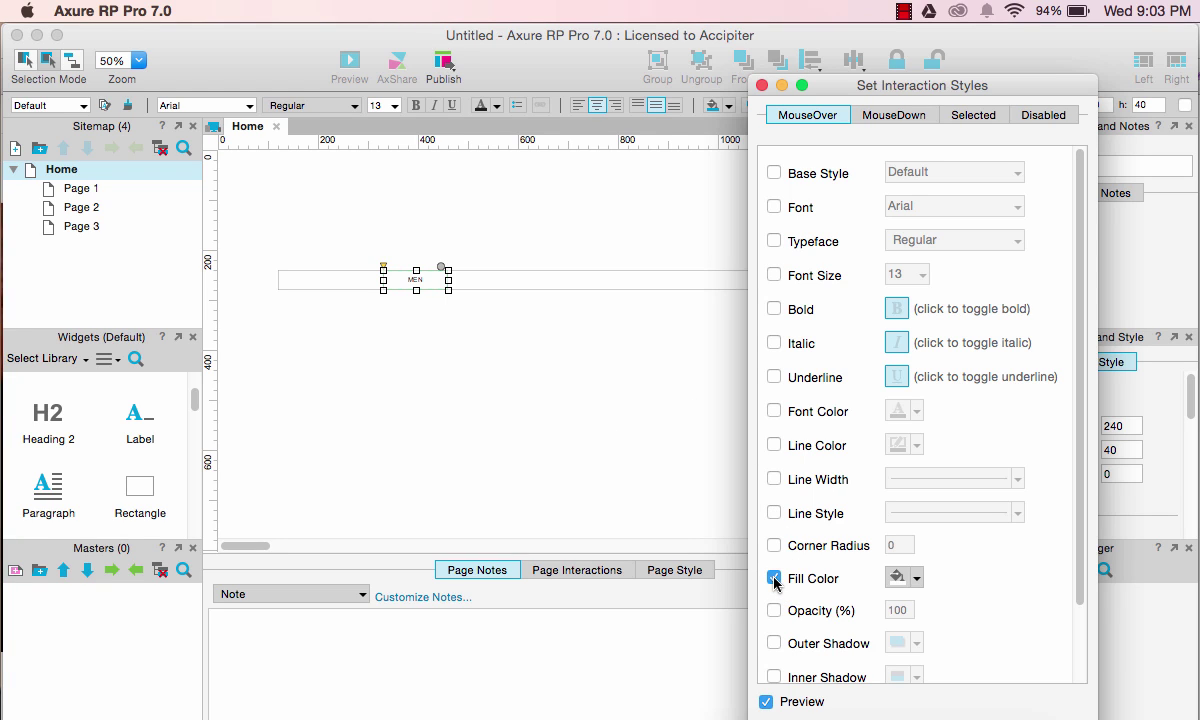
{"action": "left_click", "coordinate": [917, 580]}
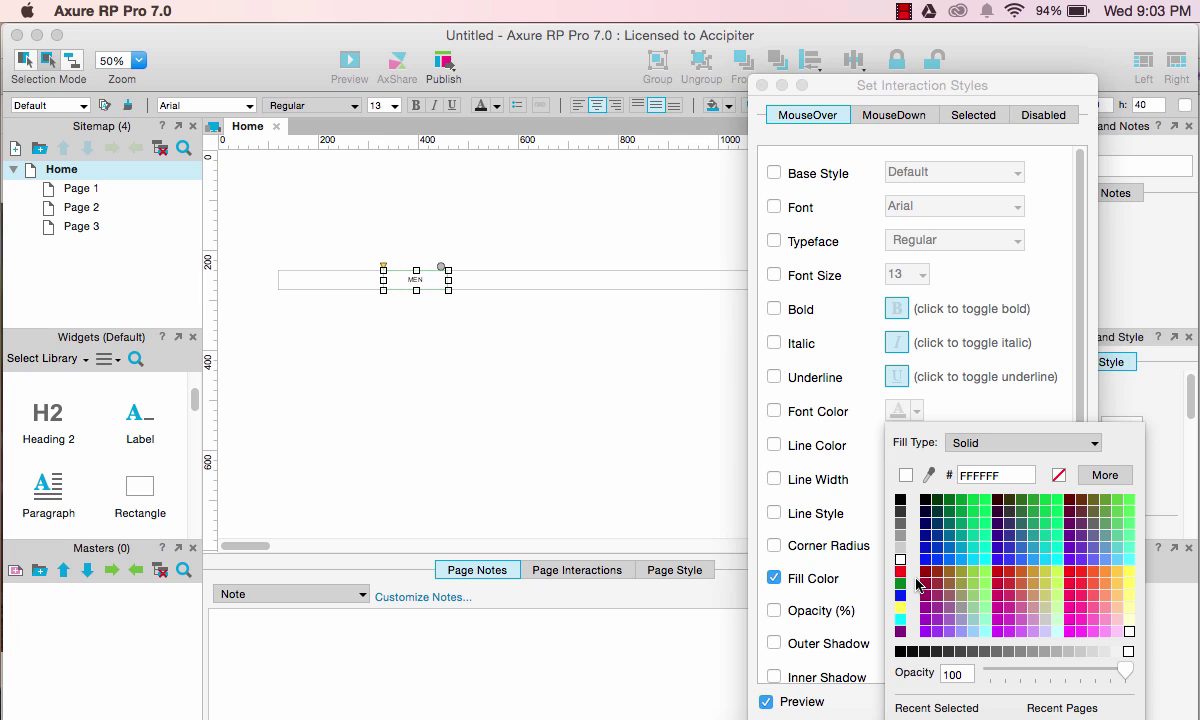
{"action": "left_click", "coordinate": [900, 548]}
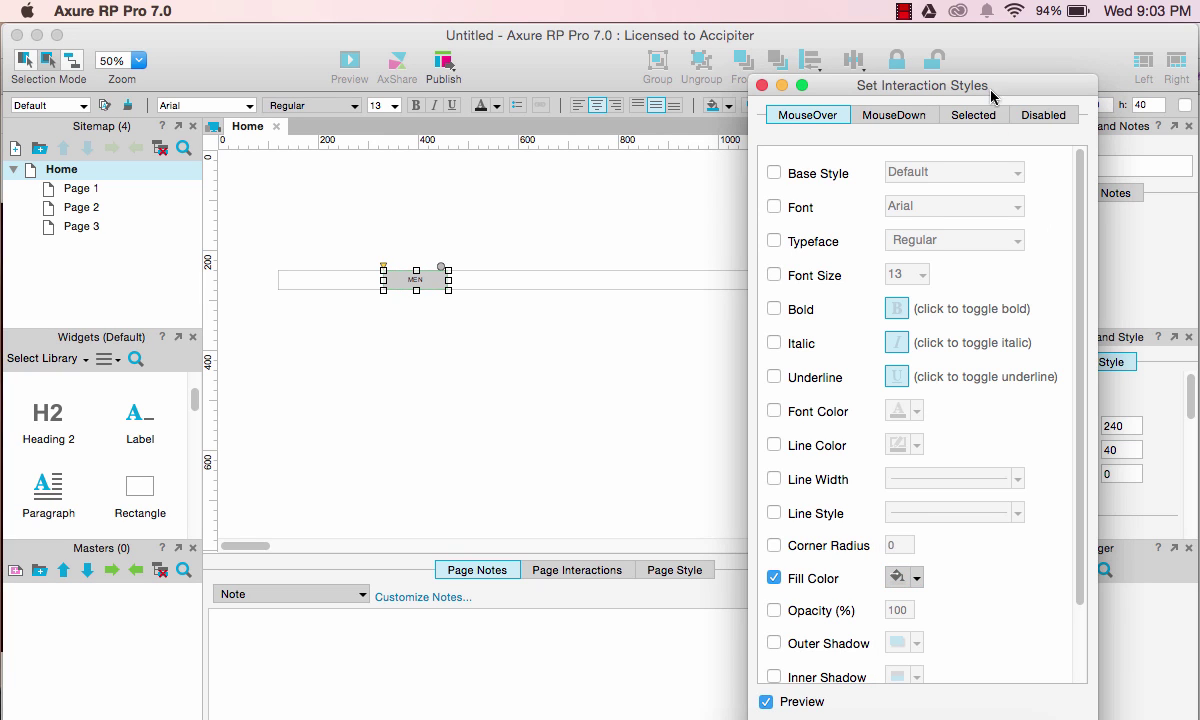
{"action": "left_click_drag", "start_coordinate": [991, 96], "coordinate": [985, 35]}
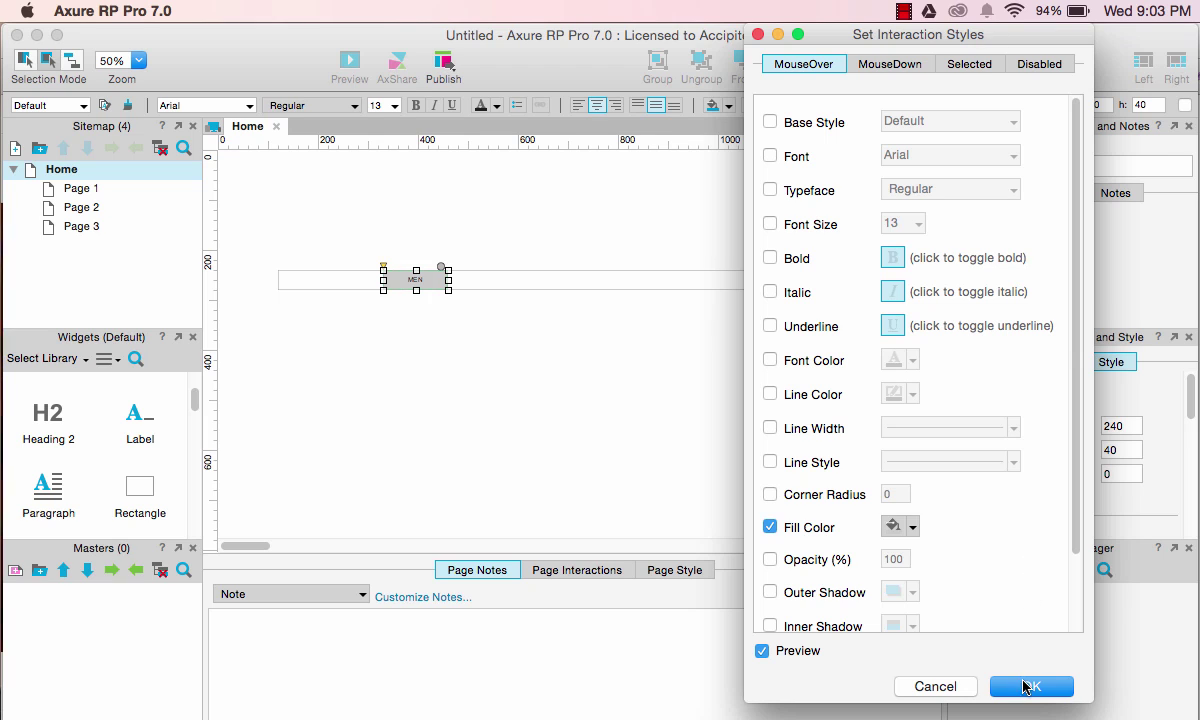
{"action": "left_click", "coordinate": [1022, 686]}
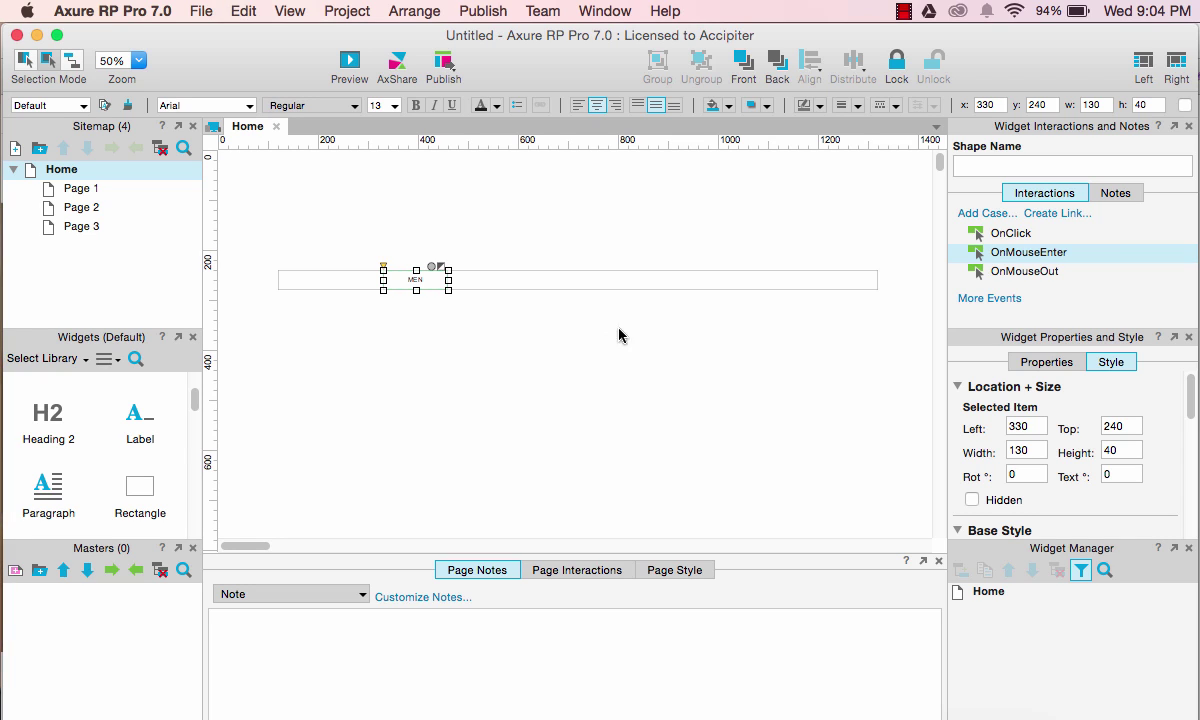
Duplicate the menu bar and place the 1200 × 300 copy just beneath it at 120, 278
{"action": "left_click", "coordinate": [553, 279]}
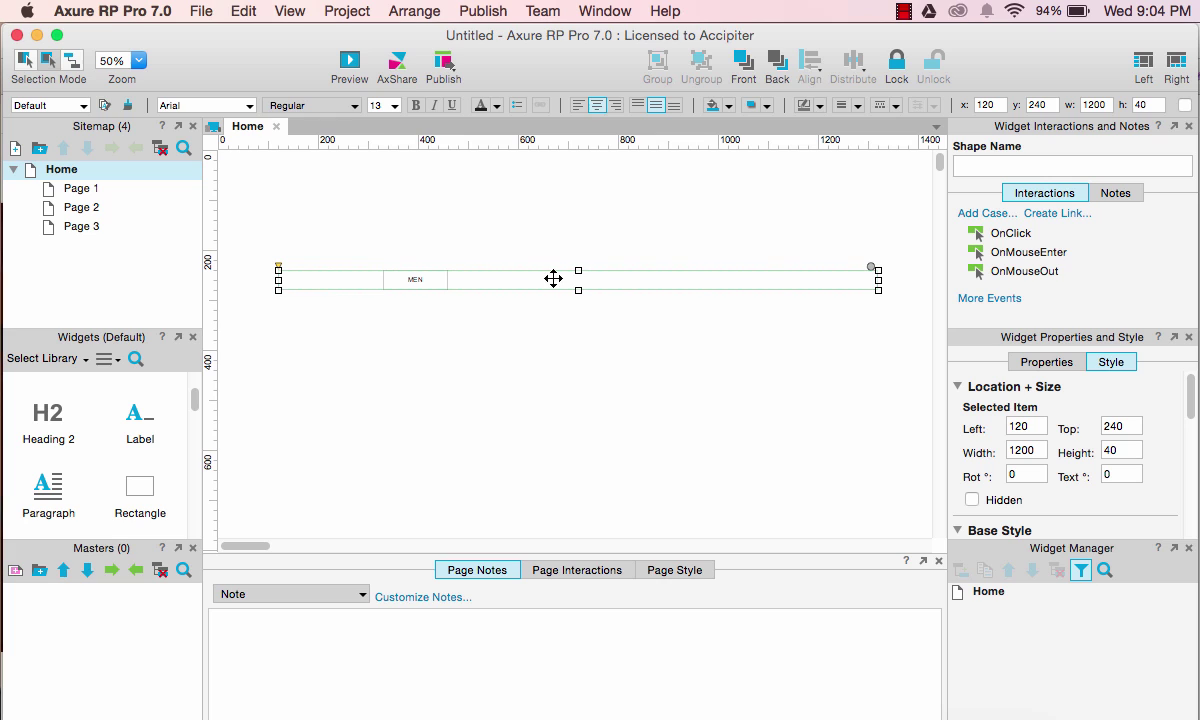
{"action": "left_click_drag", "start_coordinate": [553, 279], "coordinate": [578, 456]}
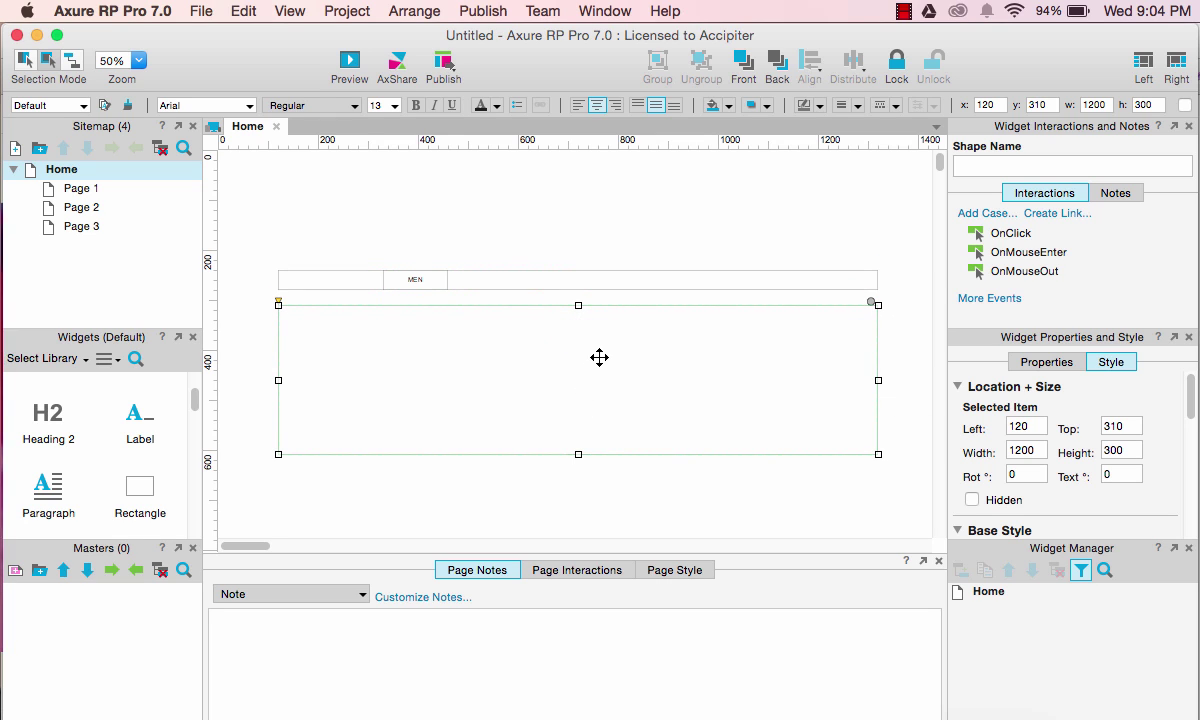
{"action": "left_click_drag", "start_coordinate": [600, 356], "coordinate": [603, 348]}
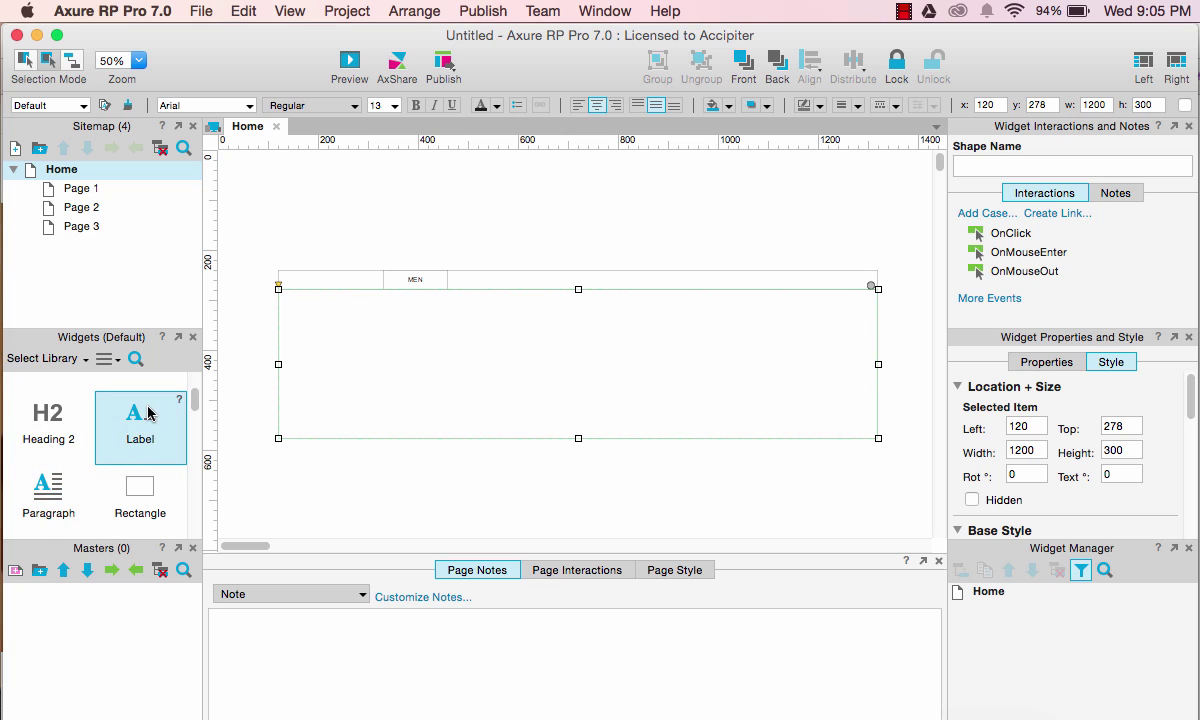
Add SHOES, CLOTHING and SHOP BY SPORT heading labels across the panel
{"action": "left_click_drag", "start_coordinate": [141, 405], "coordinate": [404, 313]}
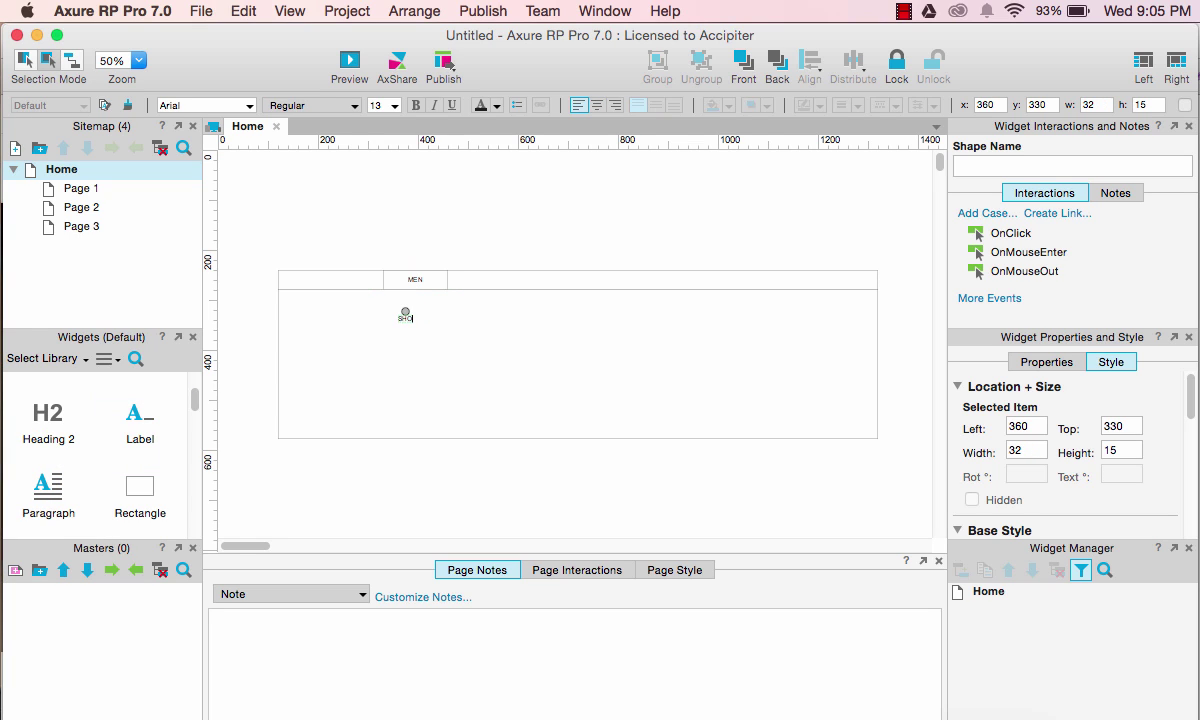
{"action": "type", "text": "SHOES"}
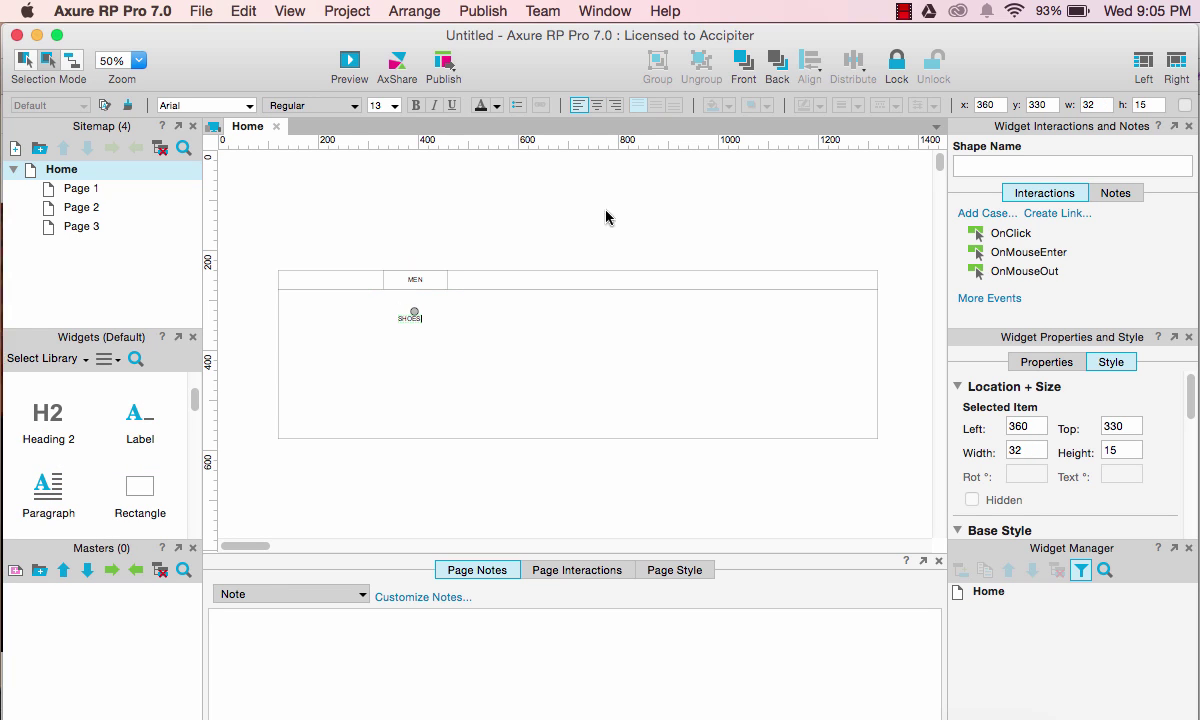
{"action": "left_click_drag", "start_coordinate": [140, 405], "coordinate": [595, 320]}
{"action": "type", "text": "CLOTHING"}
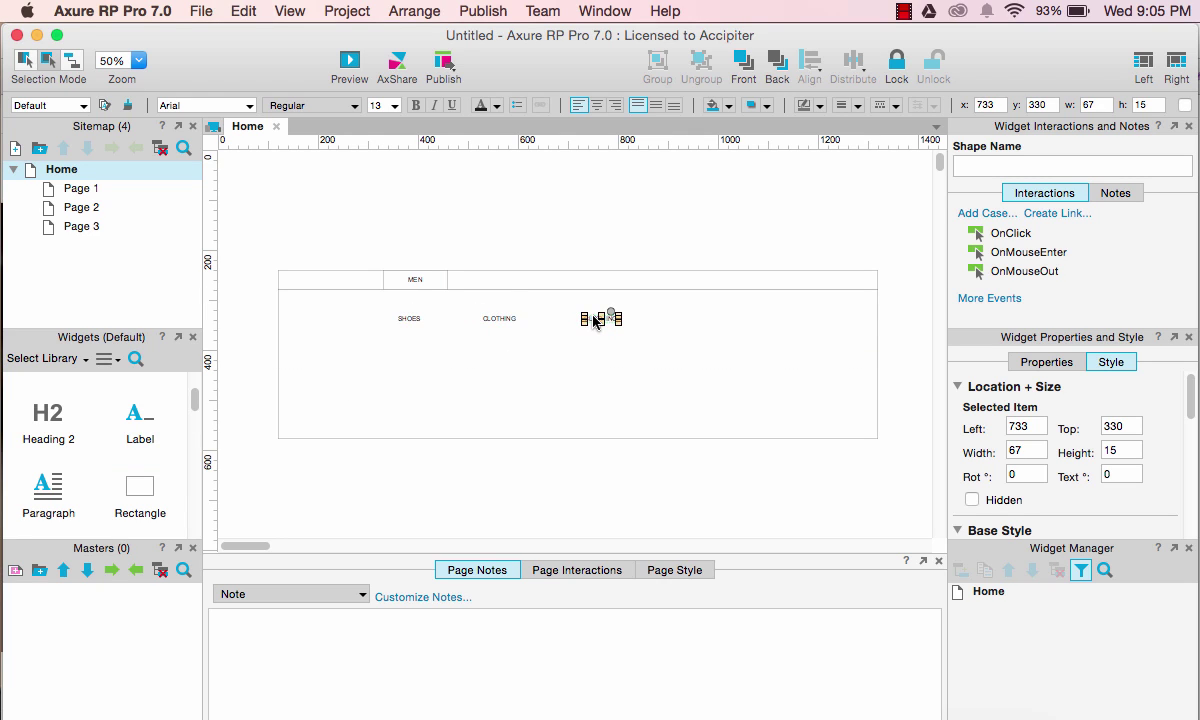
{"action": "type", "text": "S"}
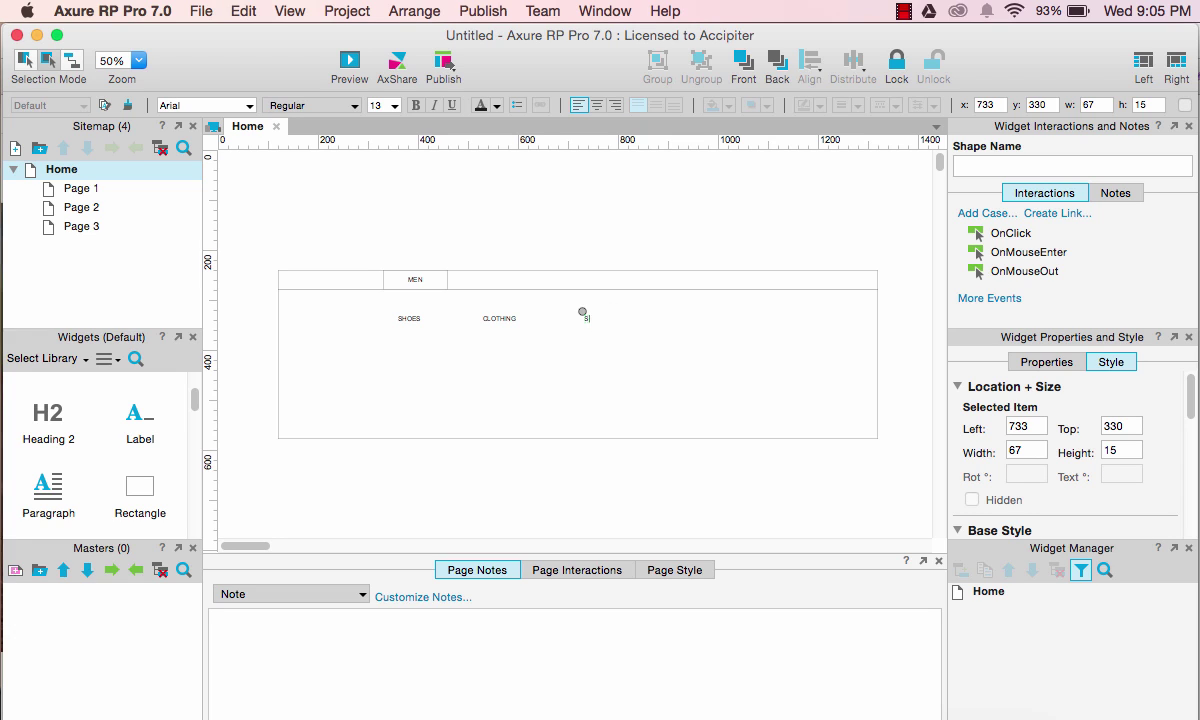
{"action": "type", "text": "HOP"}
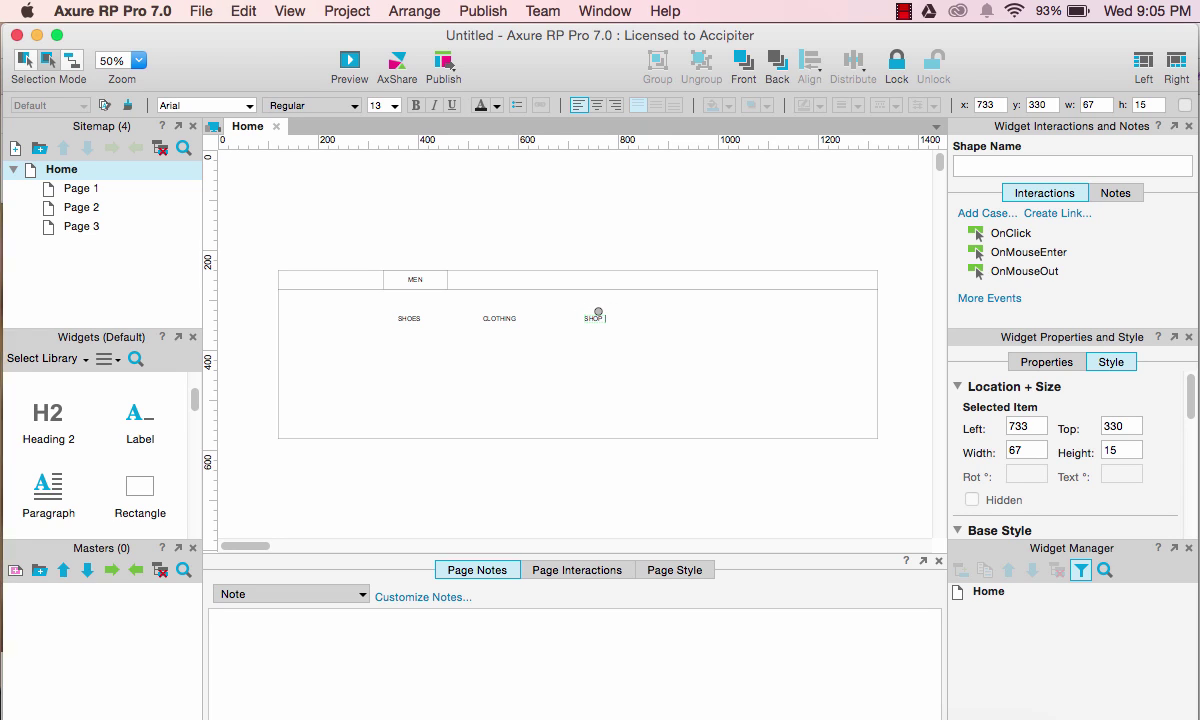
{"action": "type", "text": " BY SPORT"}
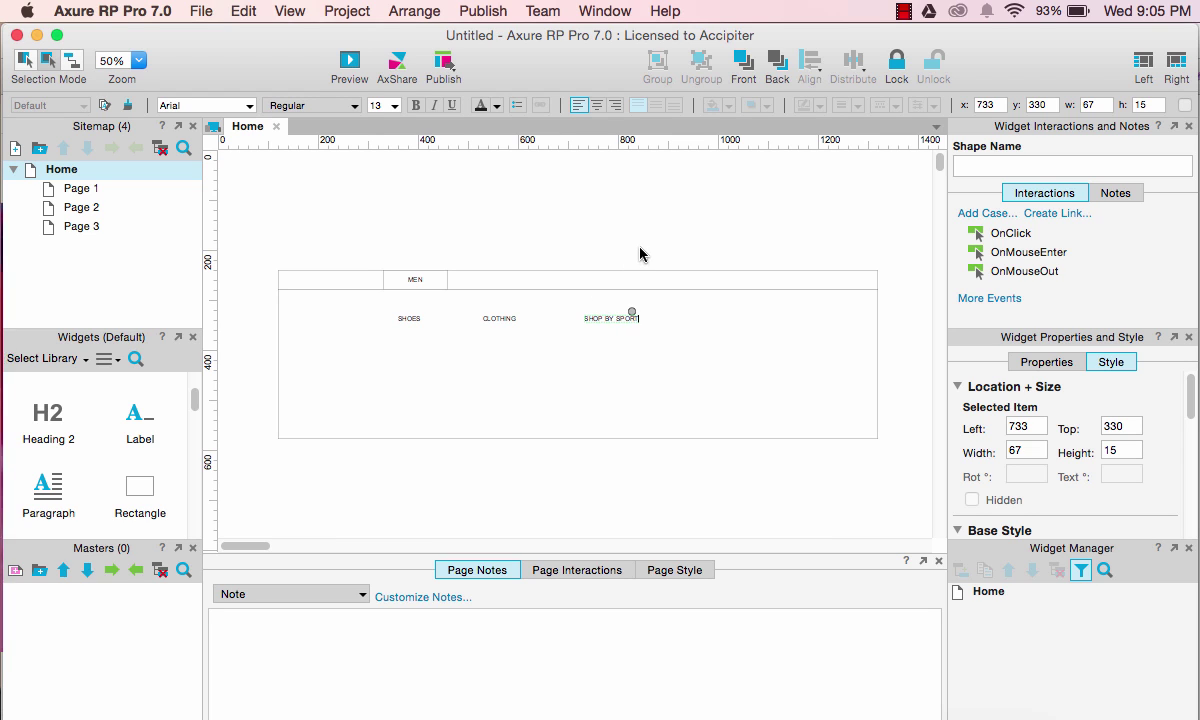
{"action": "left_click", "coordinate": [589, 225]}
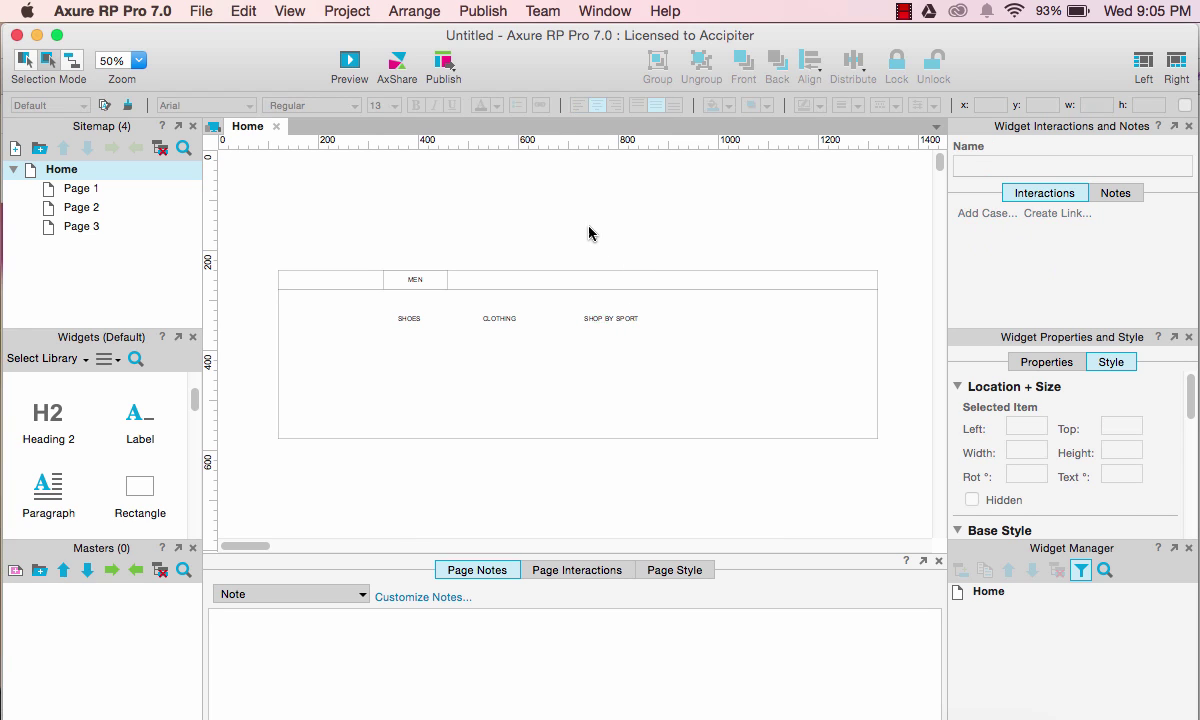
Copy the SHOP BY SPORT heading further right and begin editing its text
{"action": "left_click", "coordinate": [603, 320]}
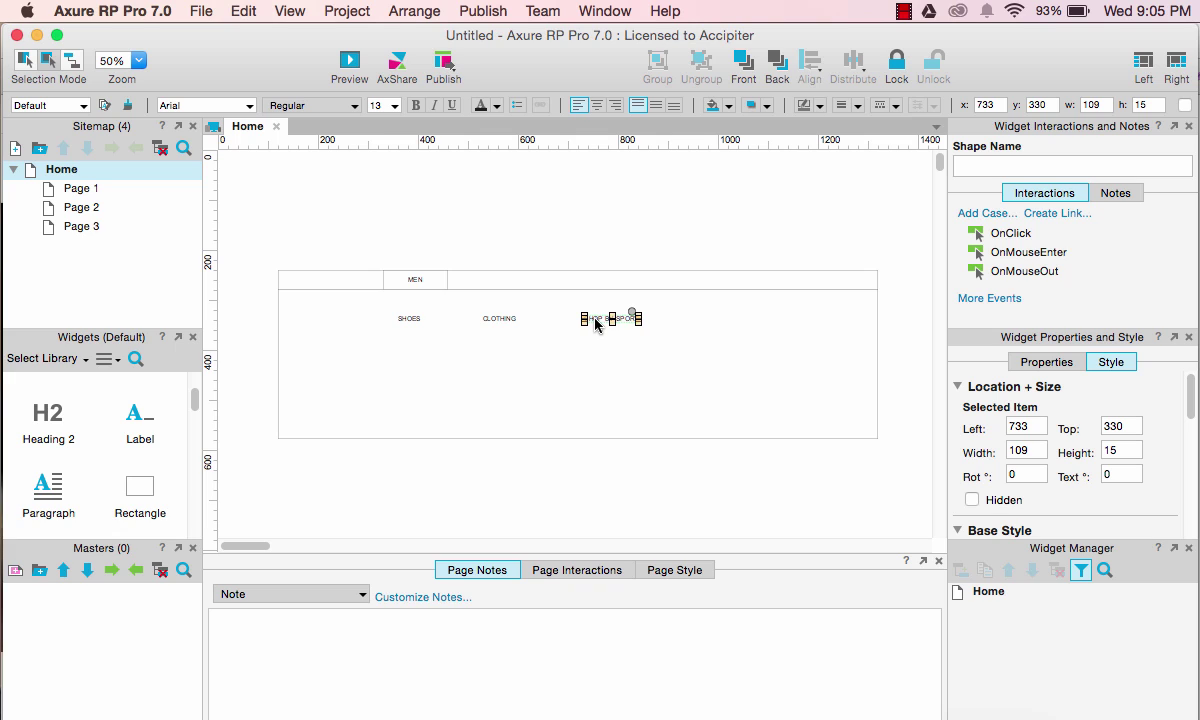
{"action": "left_click_drag", "start_coordinate": [596, 322], "coordinate": [696, 321]}
{"action": "double_click", "coordinate": [710, 318]}
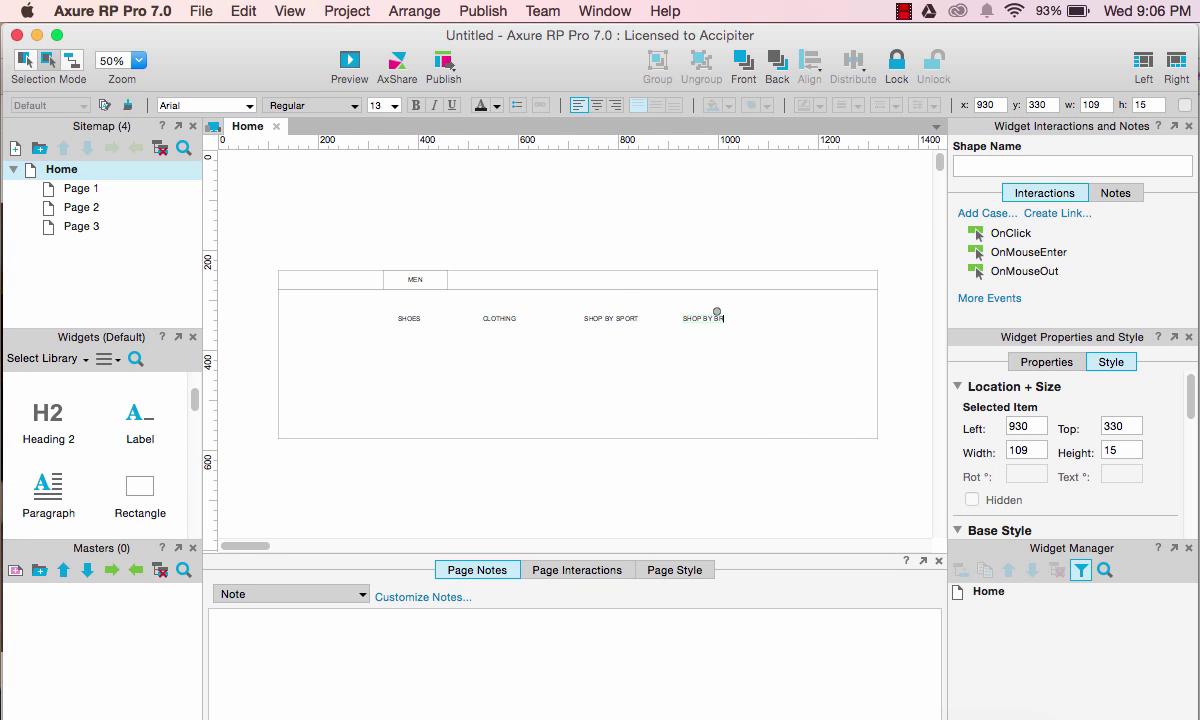
Change the copied heading's text to SHOP BY BRAND
{"action": "key", "text": "BackSpace"}
{"action": "key", "text": "BackSpace"}
{"action": "key", "text": "BackSpace"}
{"action": "key", "text": "BackSpace"}
{"action": "key", "text": "BackSpace"}
{"action": "type", "text": "BRAND"}
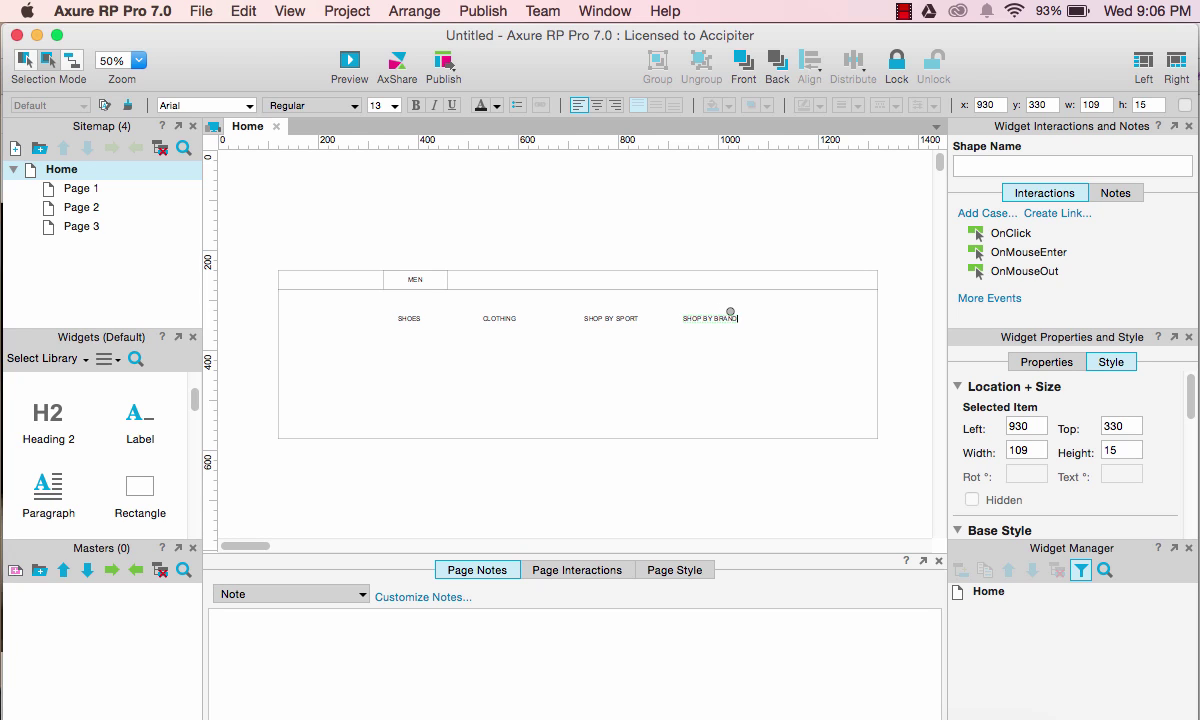
{"action": "left_click", "coordinate": [648, 230]}
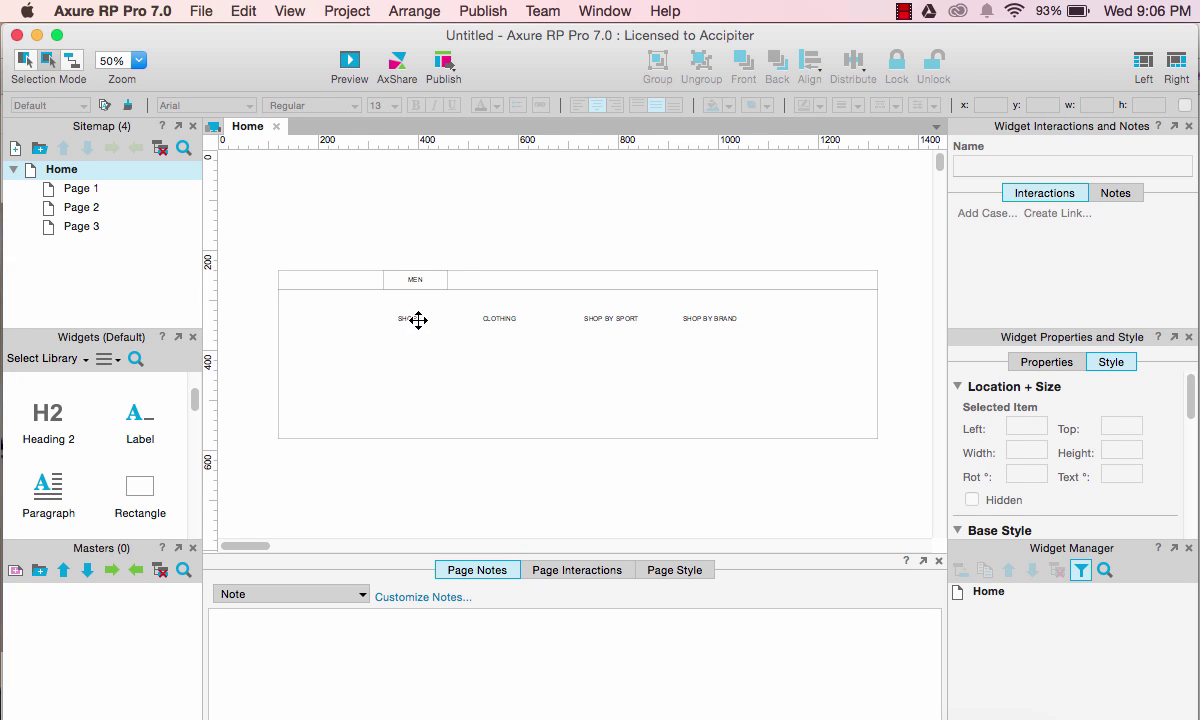
Copy the heading below SHOES and relabel it MENUITEM
{"action": "left_click", "coordinate": [718, 318]}
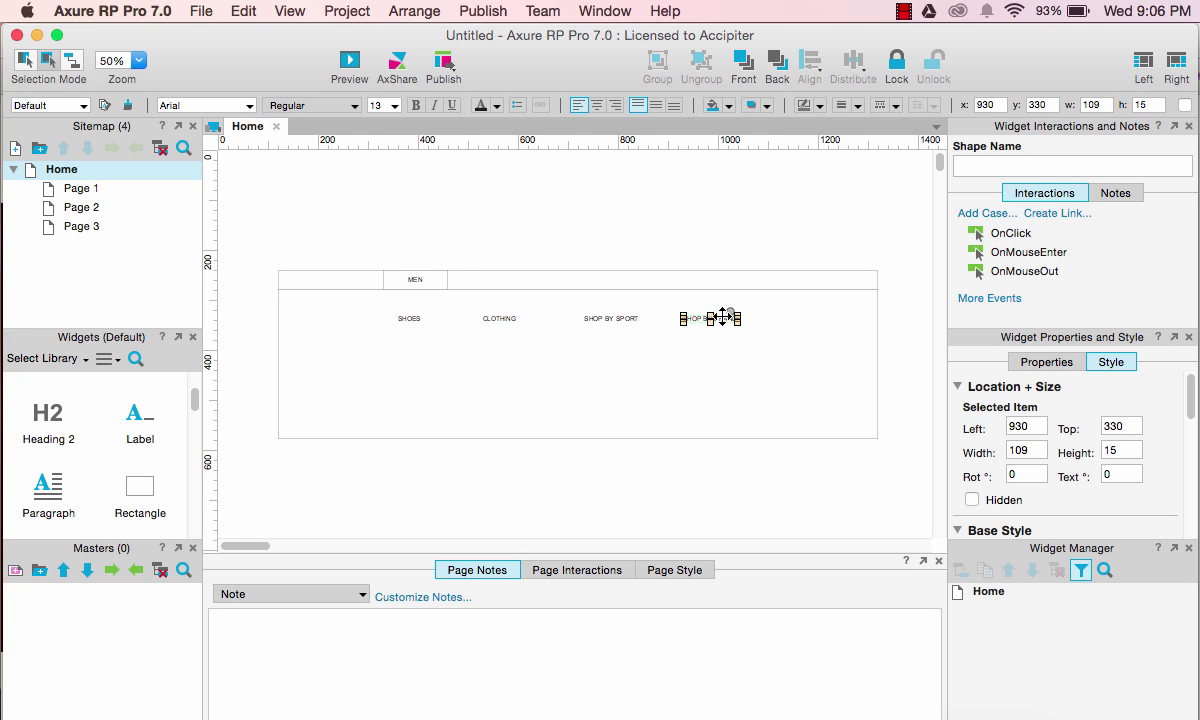
{"action": "left_click_drag", "start_coordinate": [723, 318], "coordinate": [440, 348]}
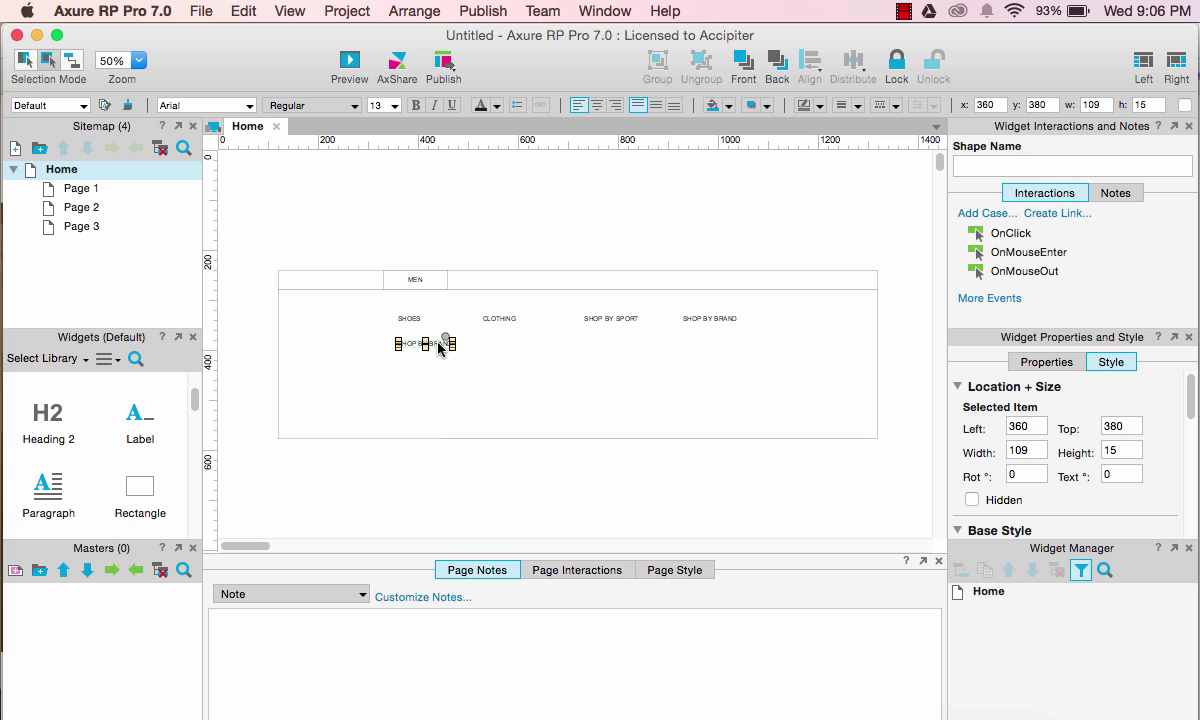
{"action": "key", "text": "Delete"}
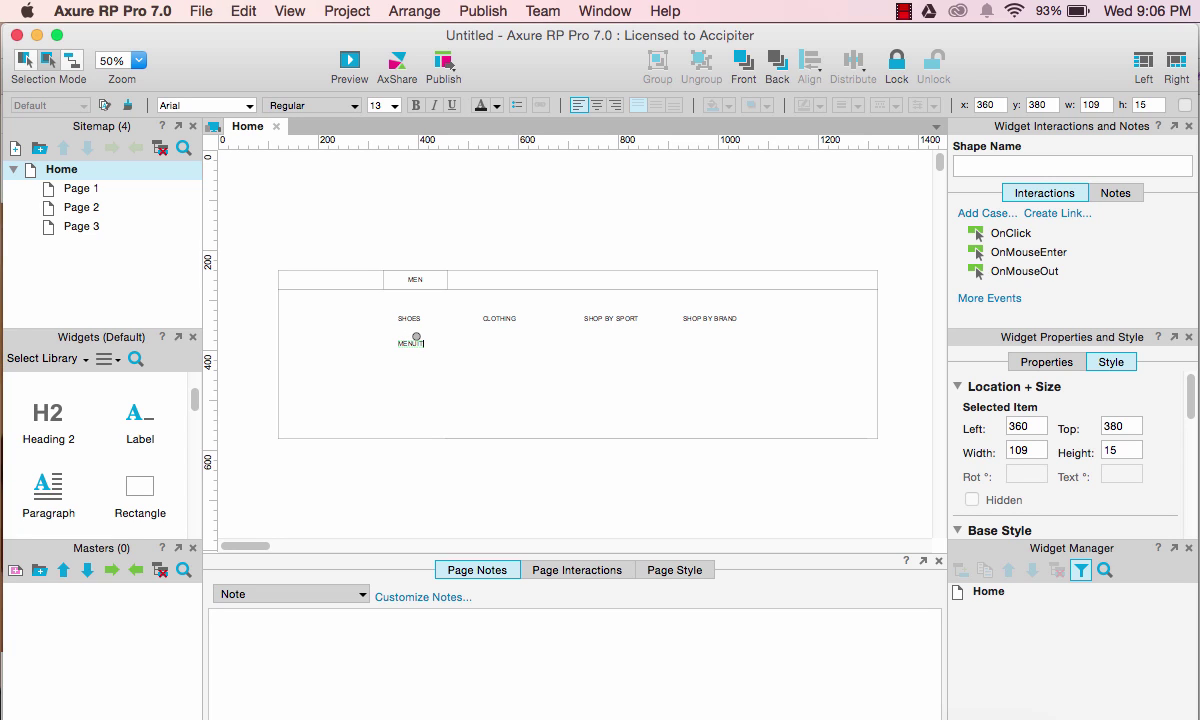
{"action": "type", "text": "EM"}
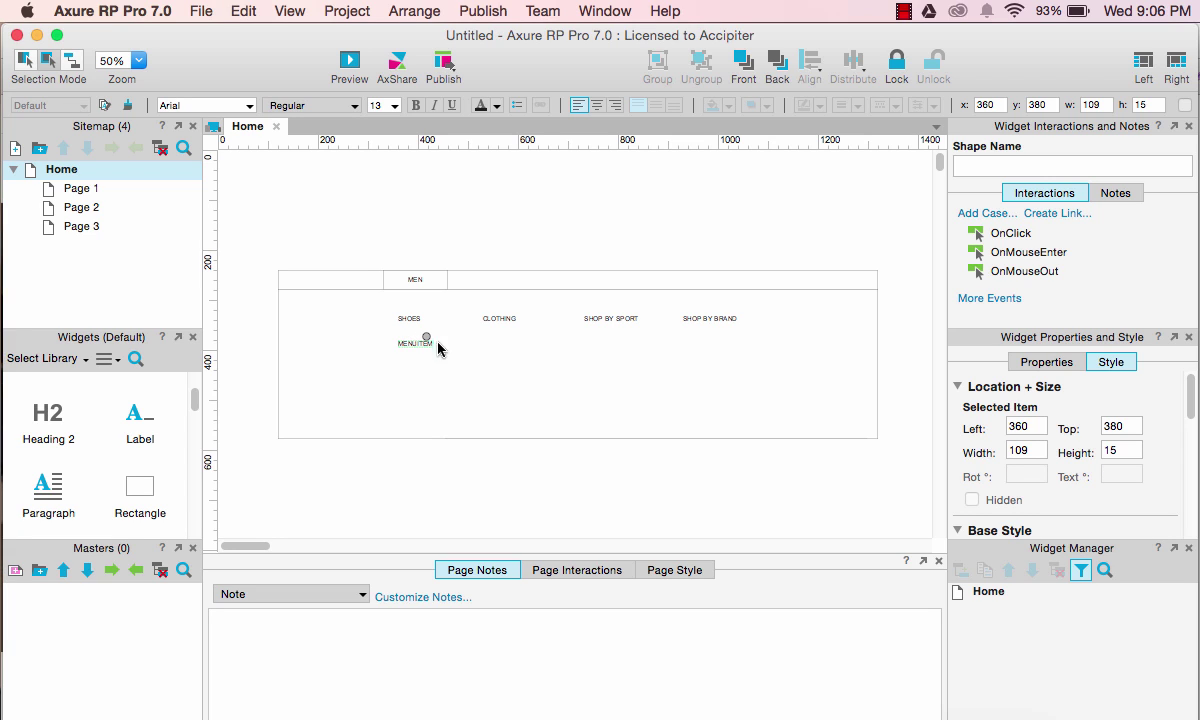
{"action": "left_click", "coordinate": [458, 233]}
Duplicate MENUITEM into four labels under SHOES and distribute them vertically
{"action": "left_click", "coordinate": [420, 345]}
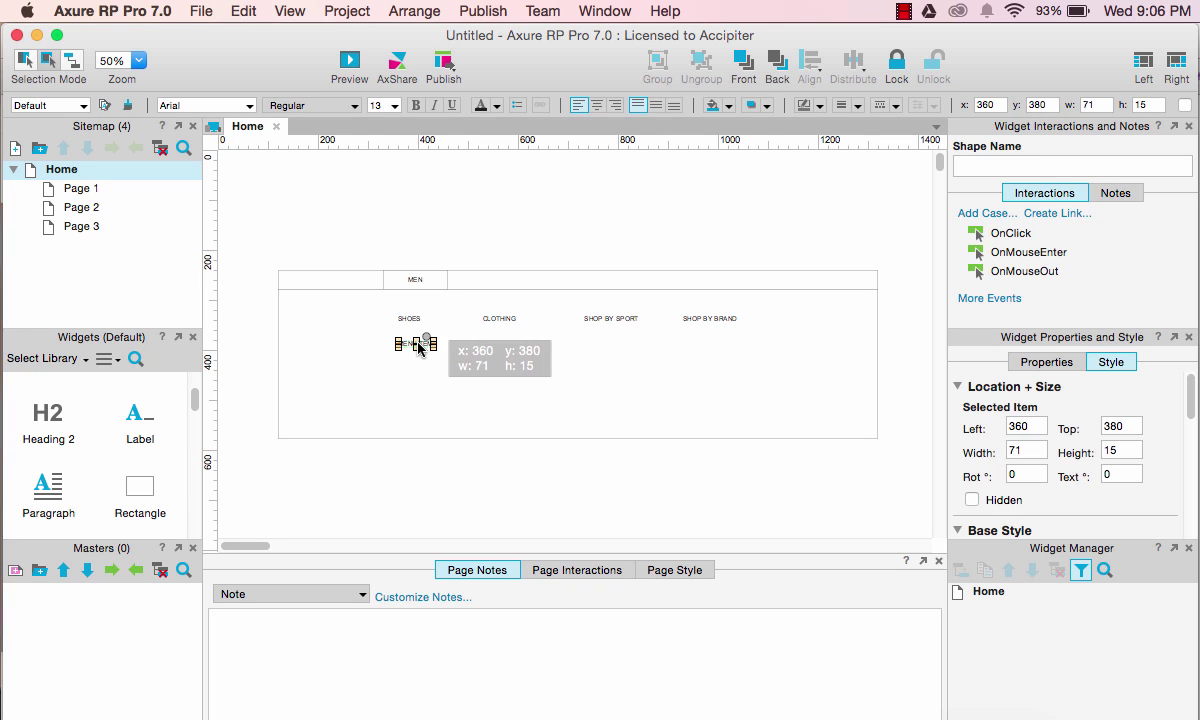
{"action": "left_click_drag", "start_coordinate": [425, 343], "coordinate": [425, 413]}
{"action": "left_click_drag", "start_coordinate": [450, 468], "coordinate": [345, 320]}
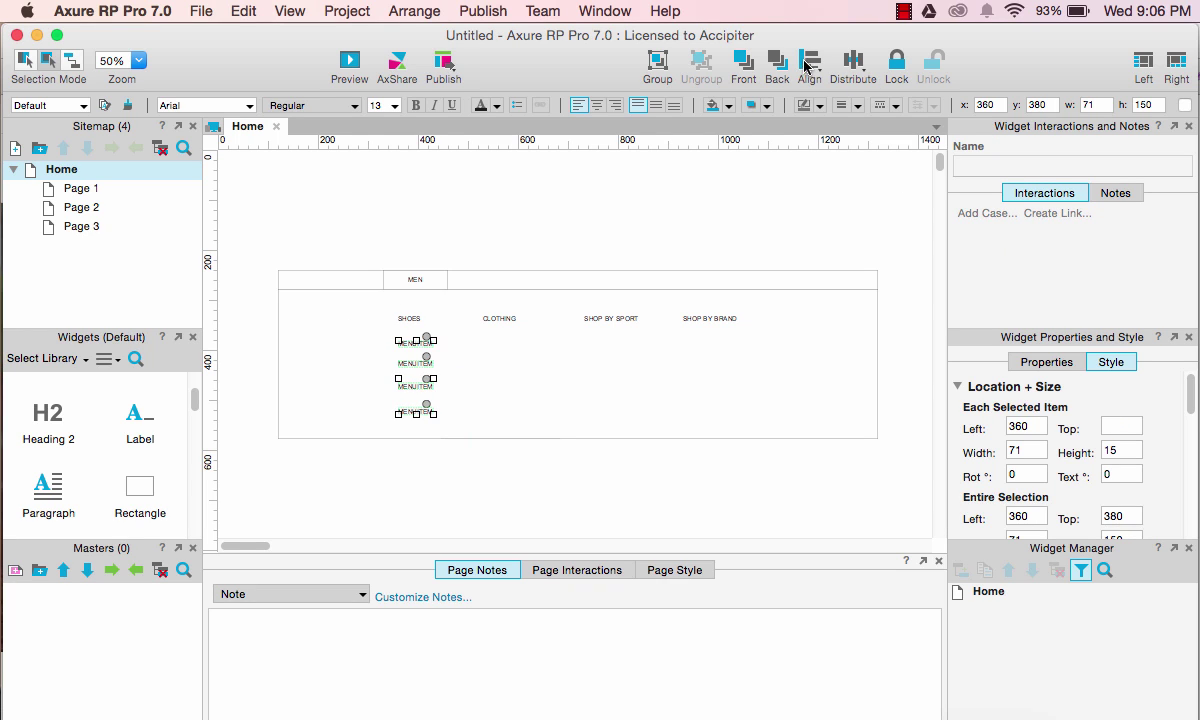
{"action": "left_click", "coordinate": [852, 62]}
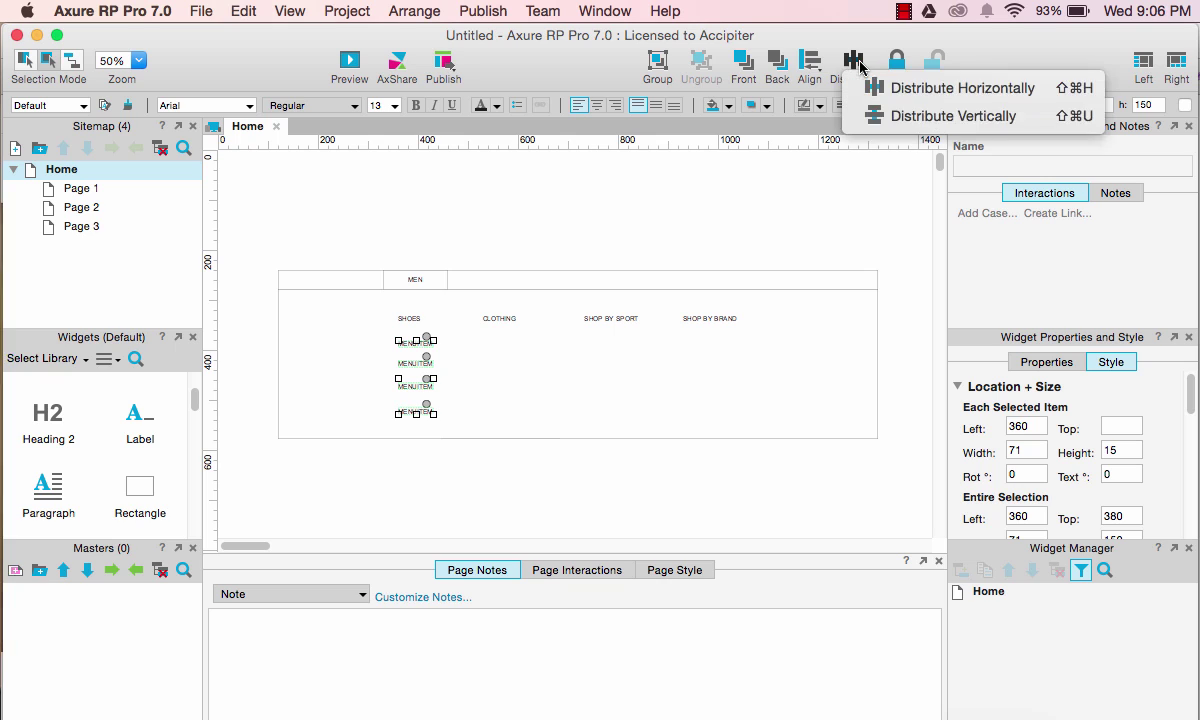
{"action": "left_click", "coordinate": [922, 116]}
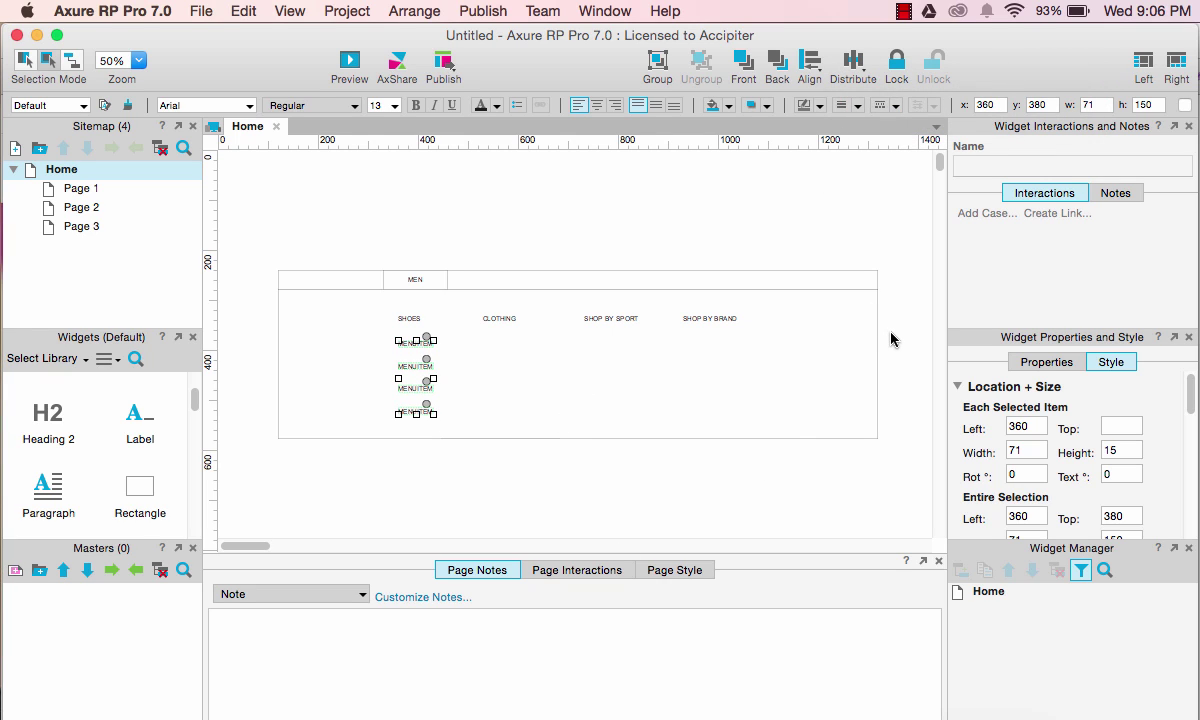
Make the four column headings bold at font size 16
{"action": "left_click_drag", "start_coordinate": [892, 332], "coordinate": [315, 290]}
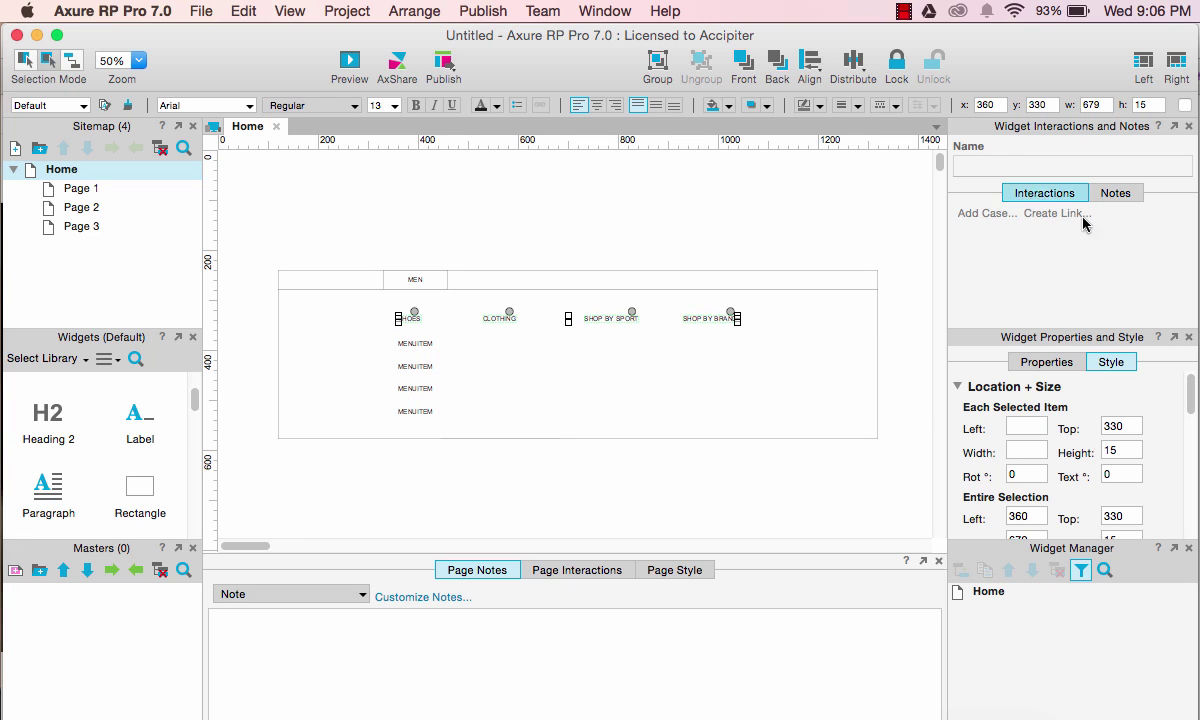
{"action": "left_click", "coordinate": [416, 105]}
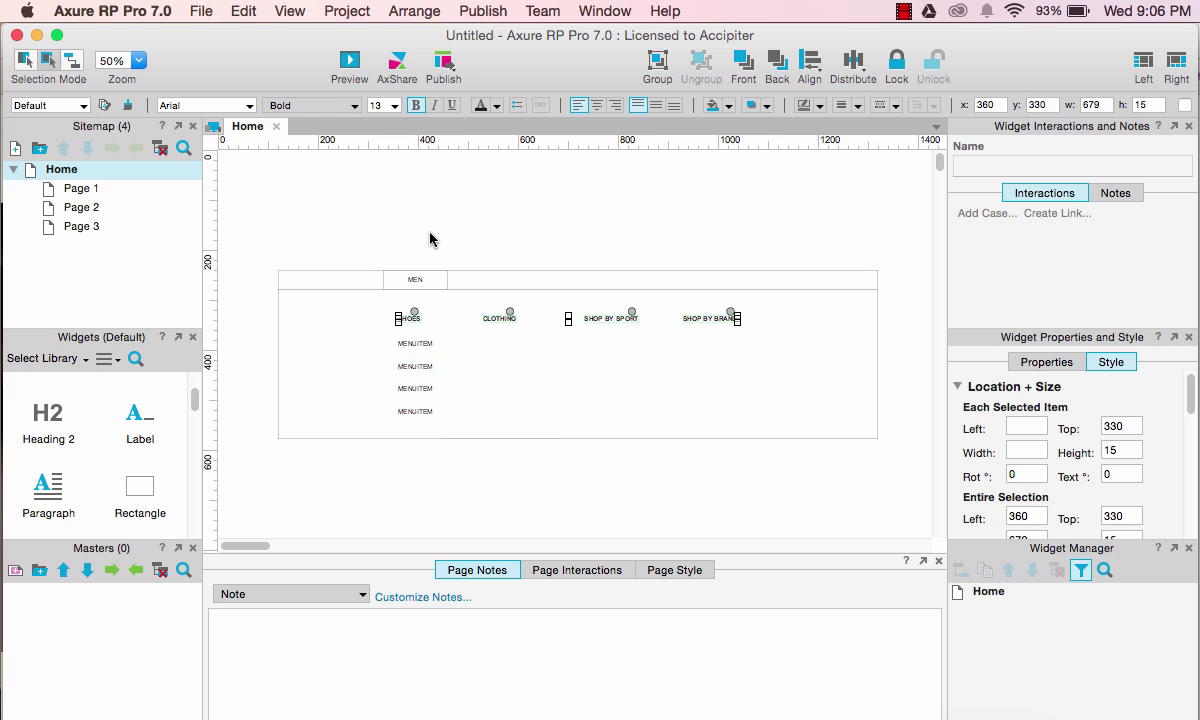
{"action": "left_click", "coordinate": [395, 105]}
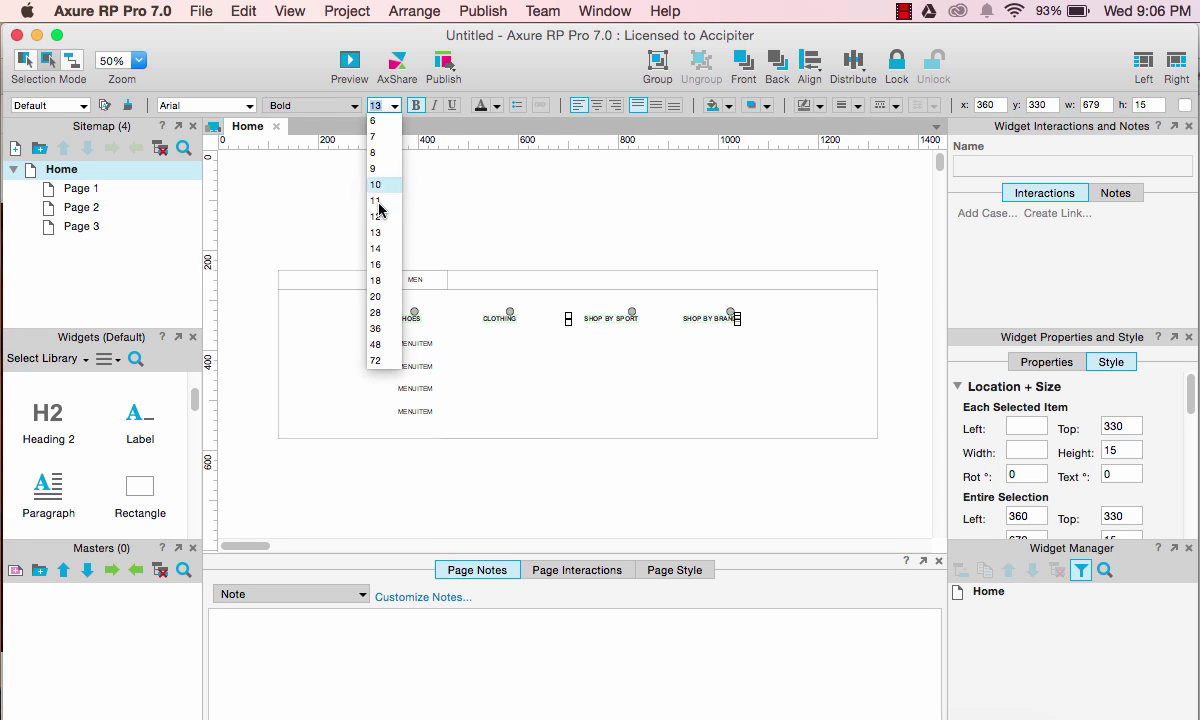
{"action": "left_click", "coordinate": [378, 265]}
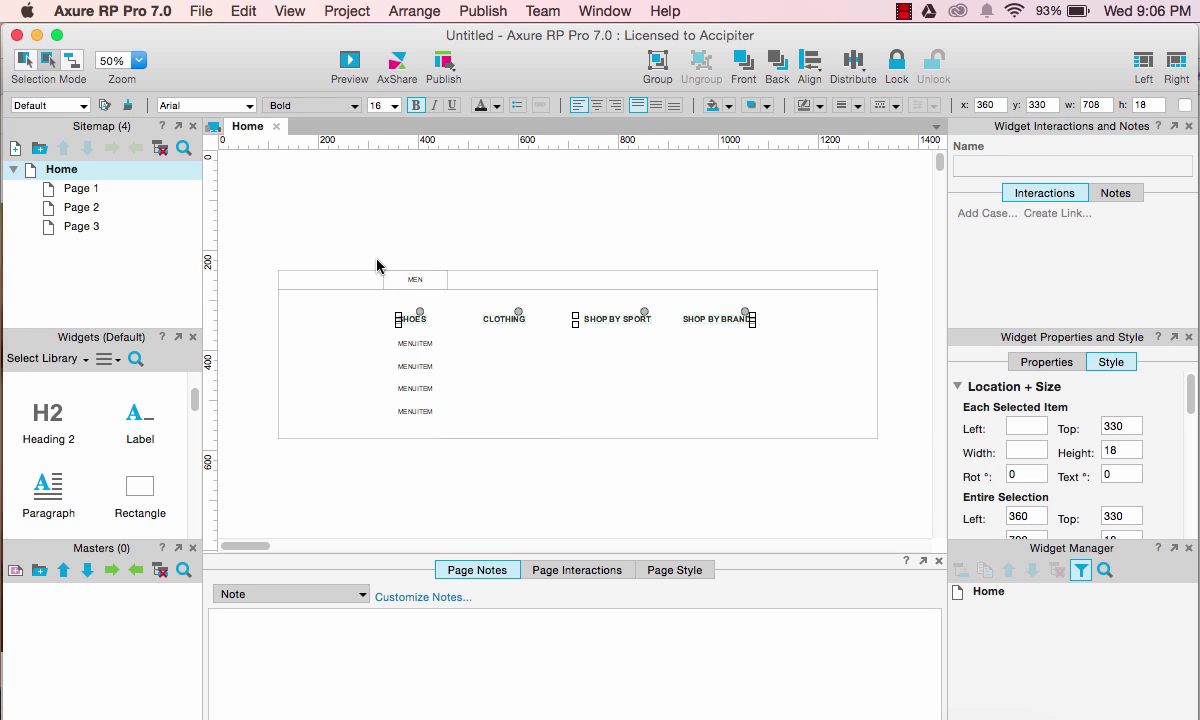
{"action": "left_click", "coordinate": [536, 240]}
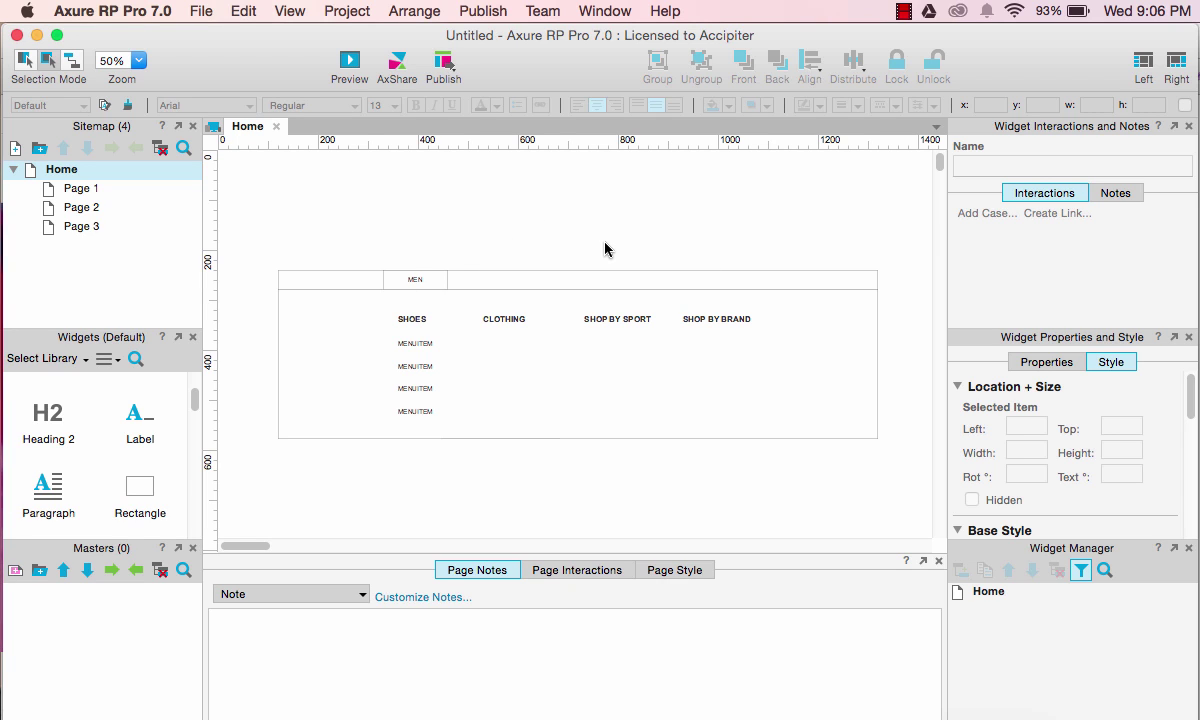
Copy the four MENUITEM labels under CLOTHING, SHOP BY SPORT and SHOP BY BRAND
{"action": "left_click_drag", "start_coordinate": [471, 466], "coordinate": [343, 309]}
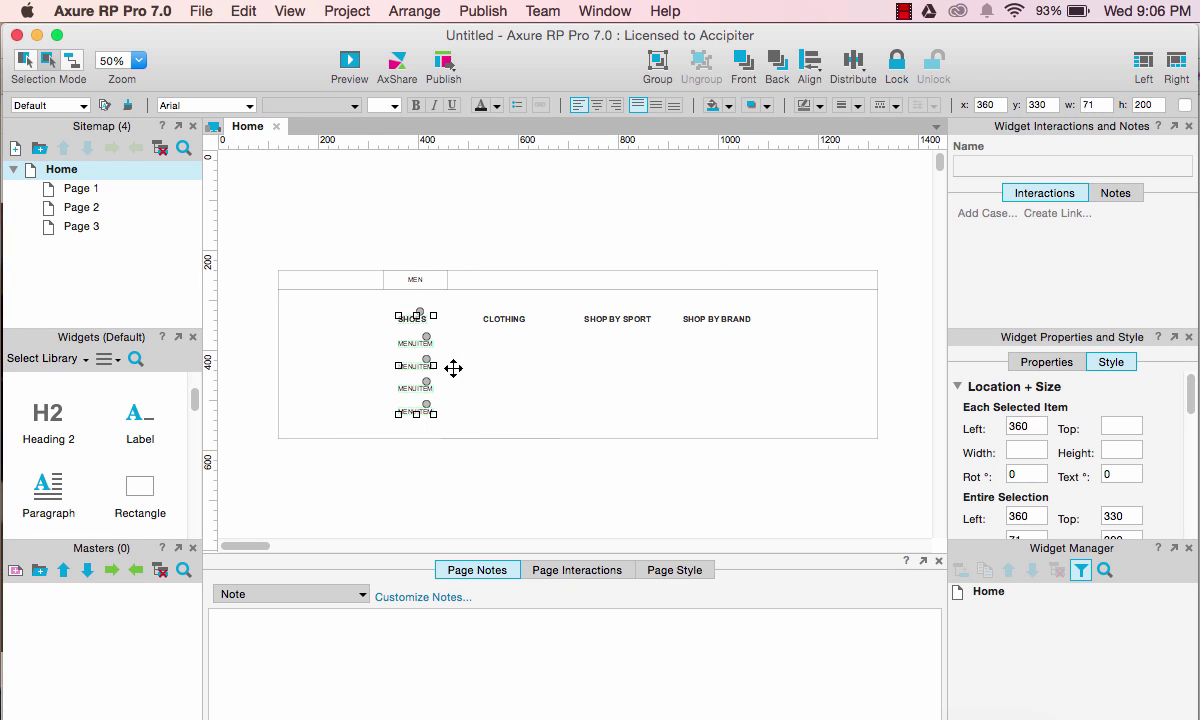
{"action": "left_click_drag", "start_coordinate": [473, 468], "coordinate": [359, 332]}
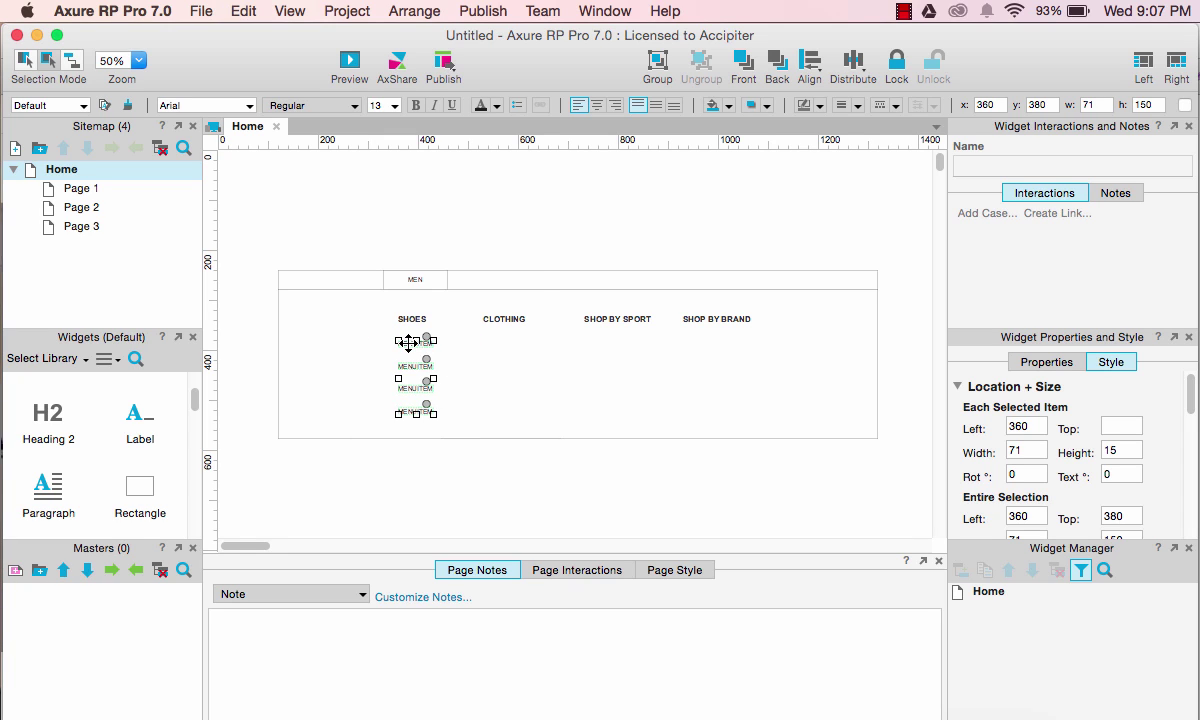
{"action": "left_click_drag", "start_coordinate": [409, 343], "coordinate": [704, 342]}
{"action": "left_click", "coordinate": [610, 170]}
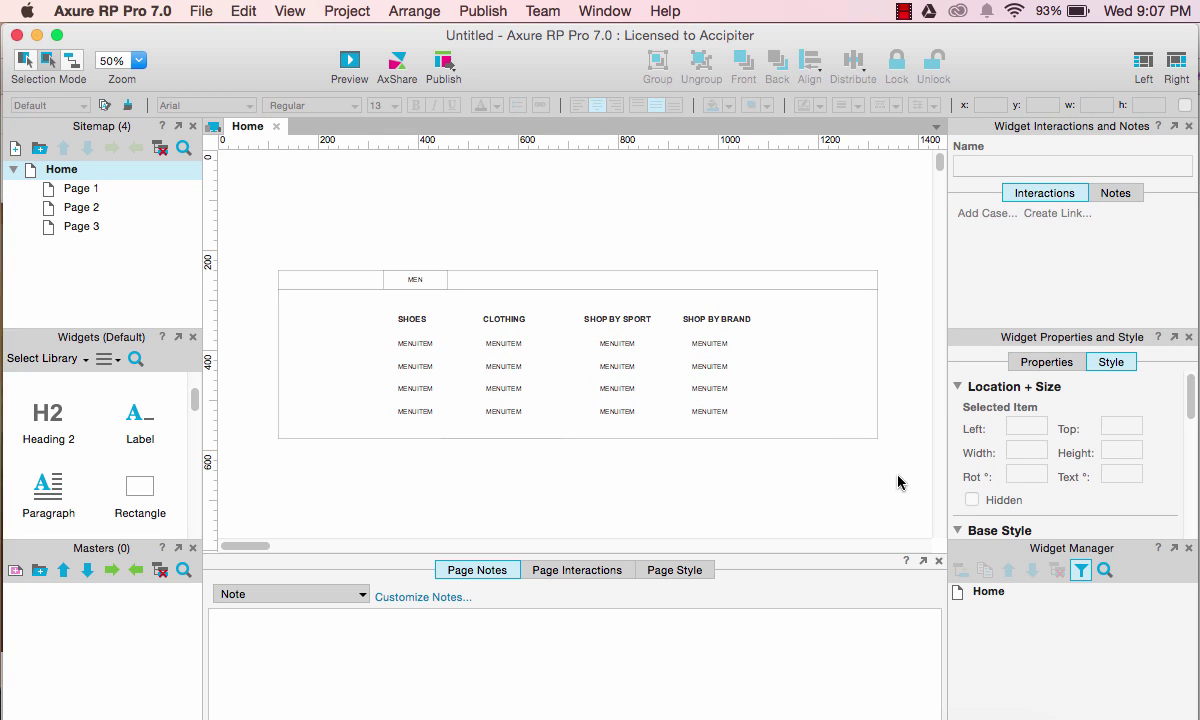
Convert the panel and its labels into a dynamic panel named mega_menu, set hidden
{"action": "left_click_drag", "start_coordinate": [906, 466], "coordinate": [228, 287]}
{"action": "right_click", "coordinate": [727, 418]}
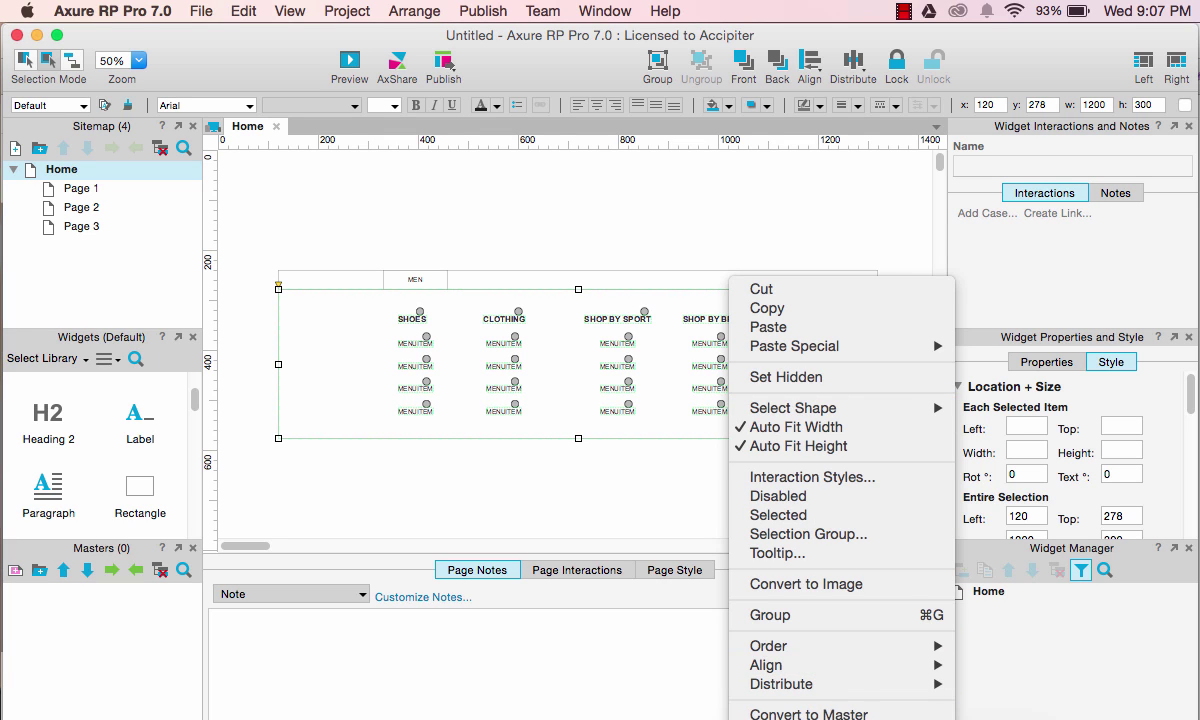
{"action": "left_click", "coordinate": [790, 716]}
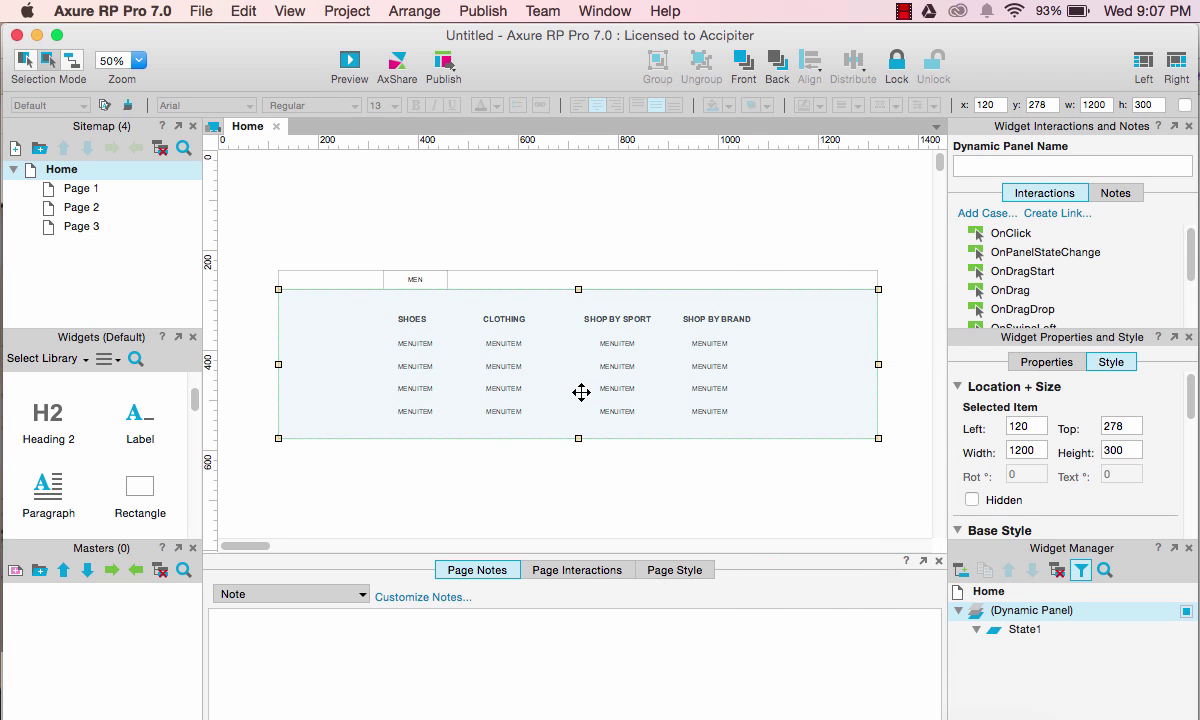
{"action": "left_click", "coordinate": [980, 165]}
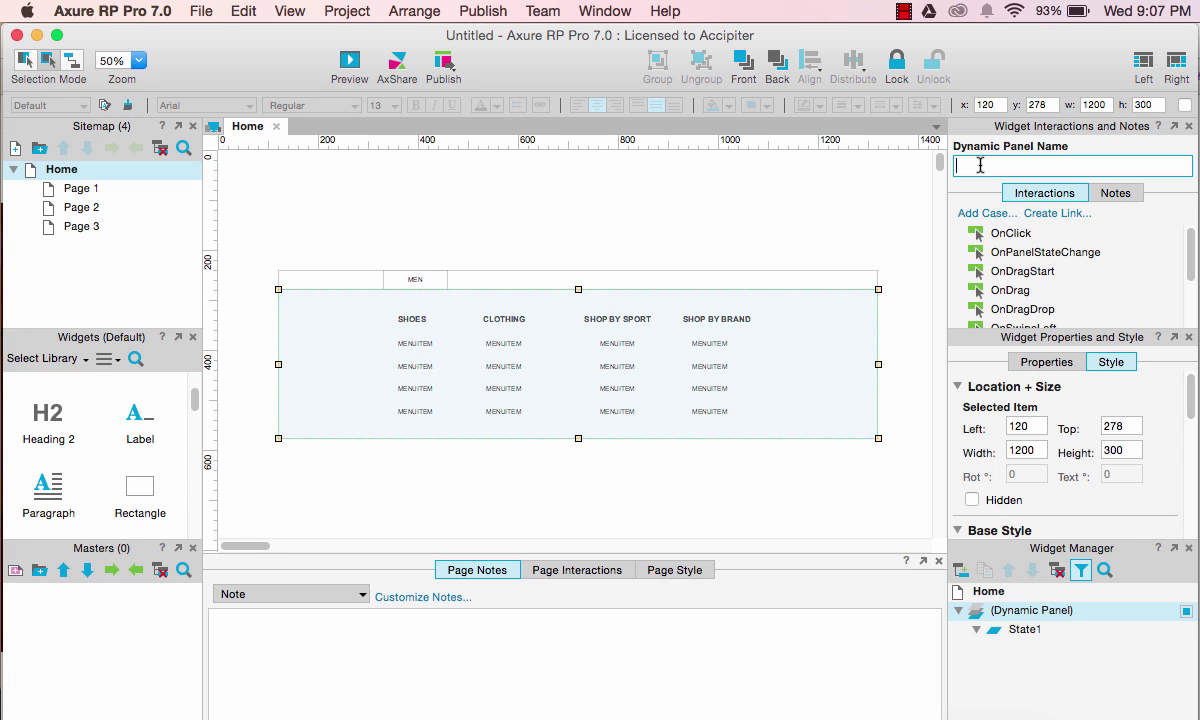
{"action": "type", "text": "m"}
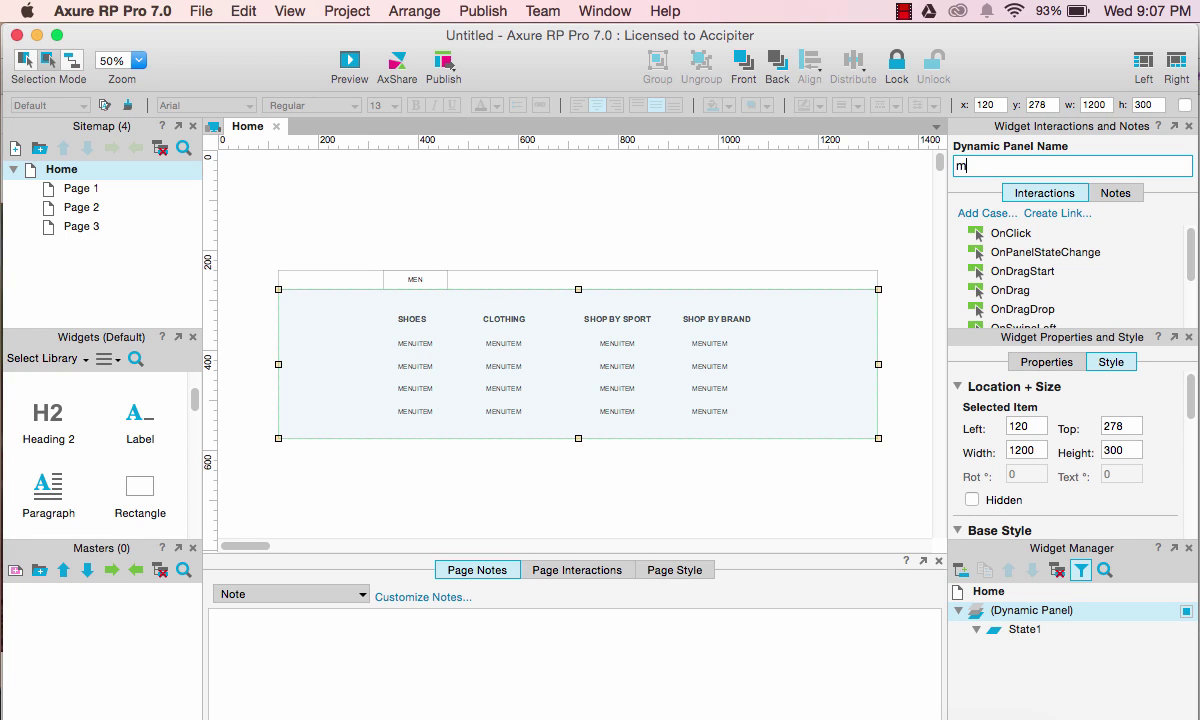
{"action": "type", "text": "ega"}
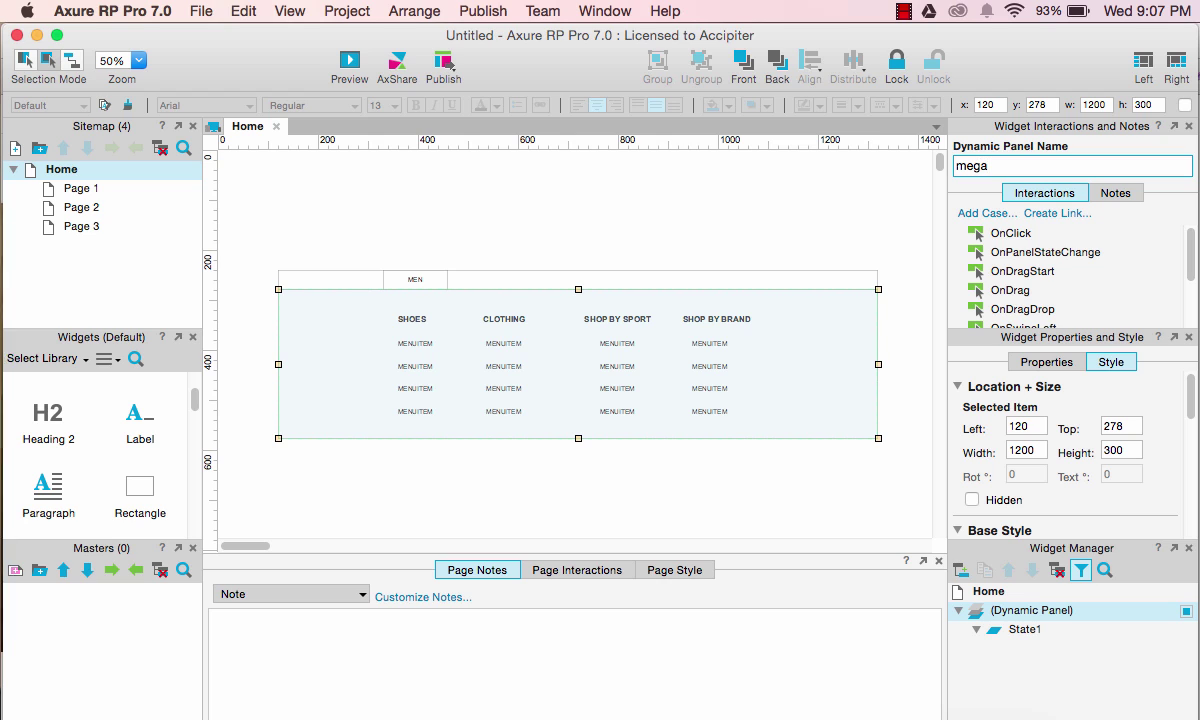
{"action": "type", "text": "_m"}
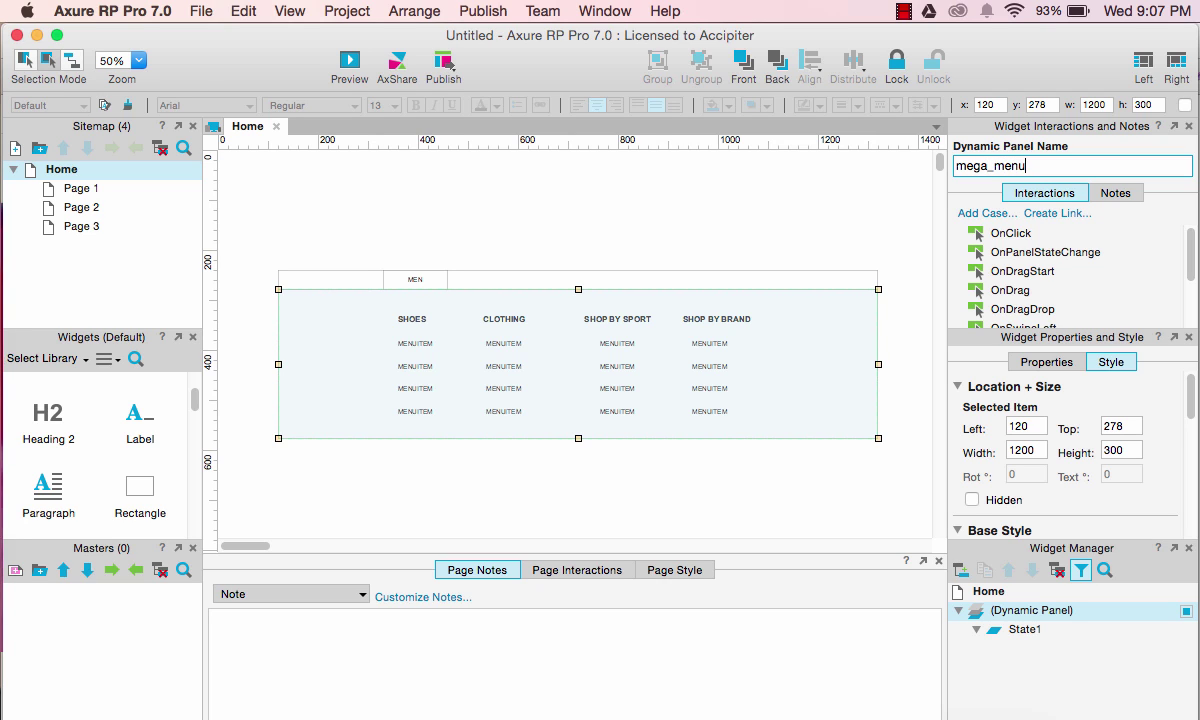
{"action": "type", "text": "enu"}
{"action": "left_click", "coordinate": [619, 351]}
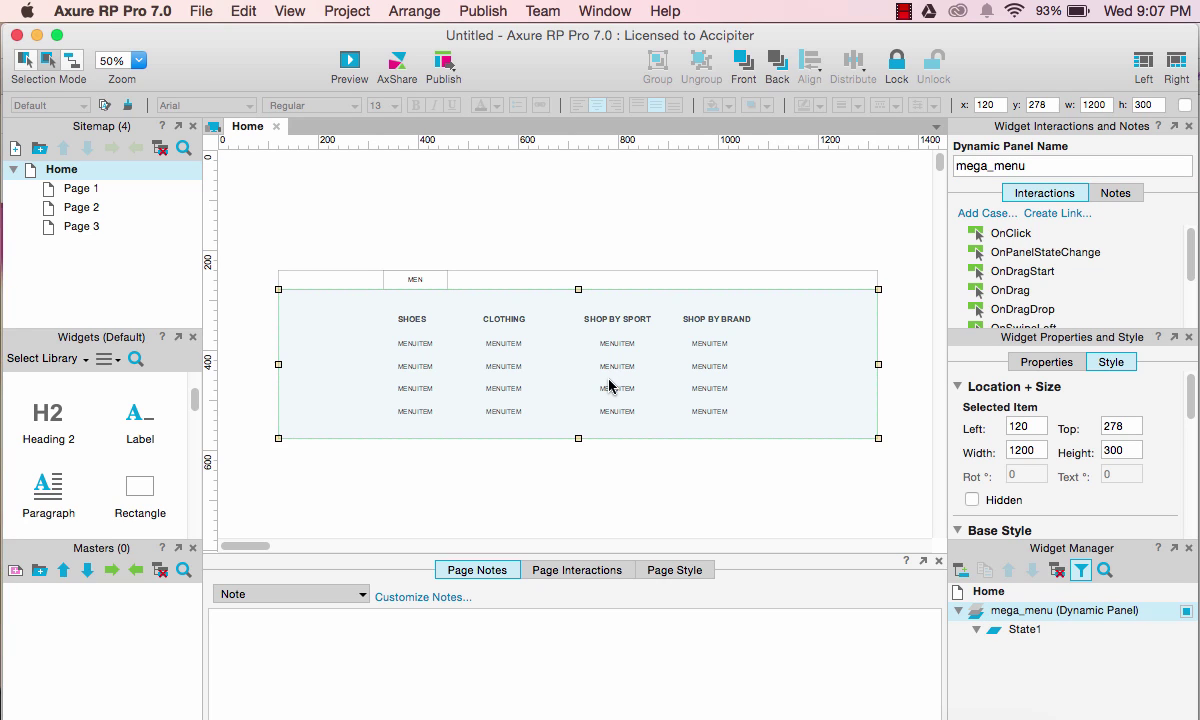
{"action": "right_click", "coordinate": [609, 381]}
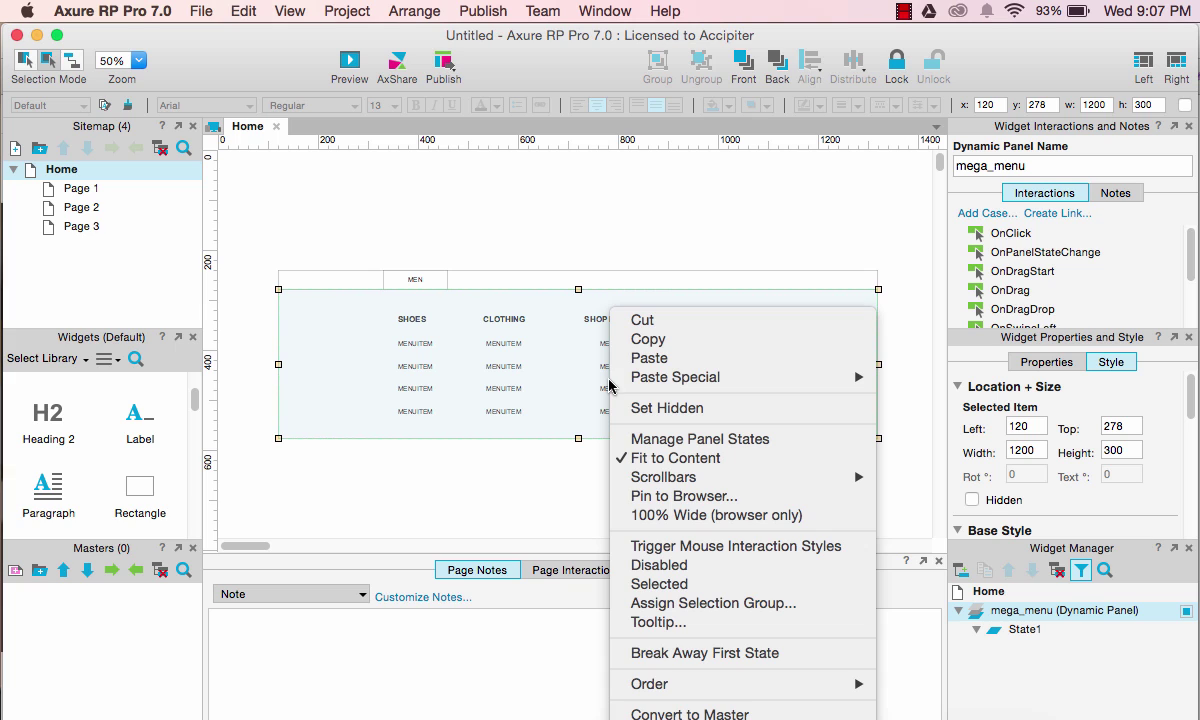
{"action": "left_click", "coordinate": [657, 408]}
Add a MEN OnMouseEnter case showing mega_menu with a 500 ms slide down, as flyout
{"action": "left_click", "coordinate": [436, 280]}
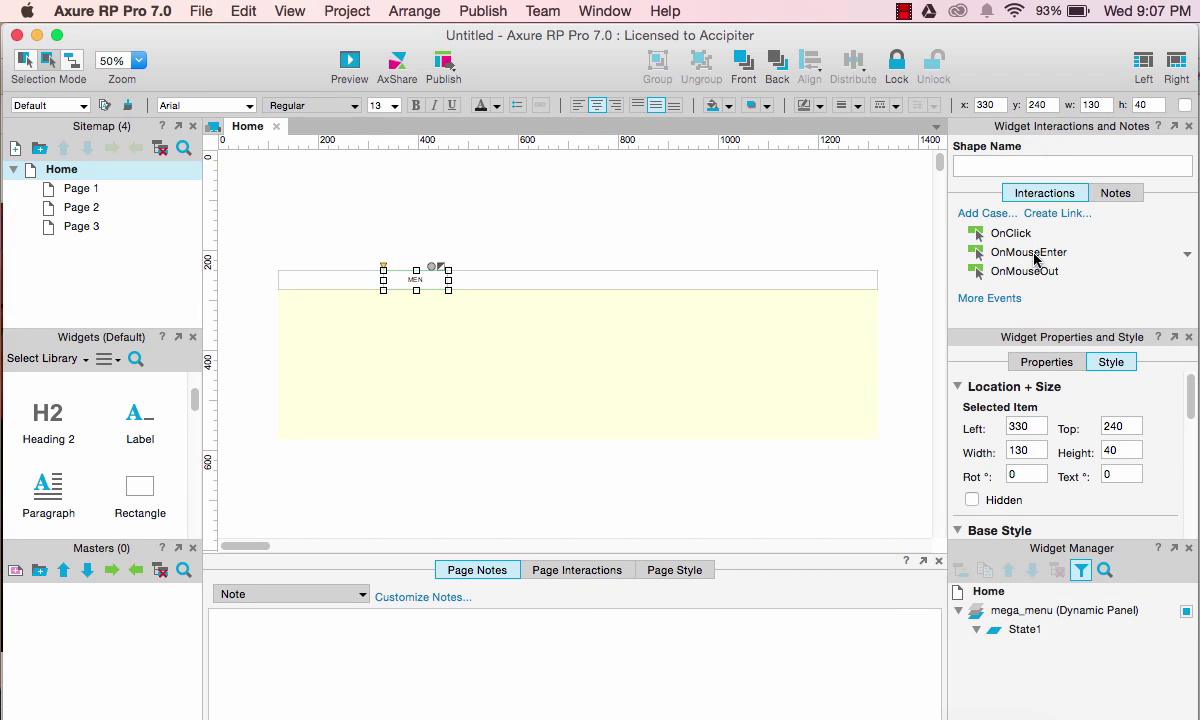
{"action": "double_click", "coordinate": [1030, 253]}
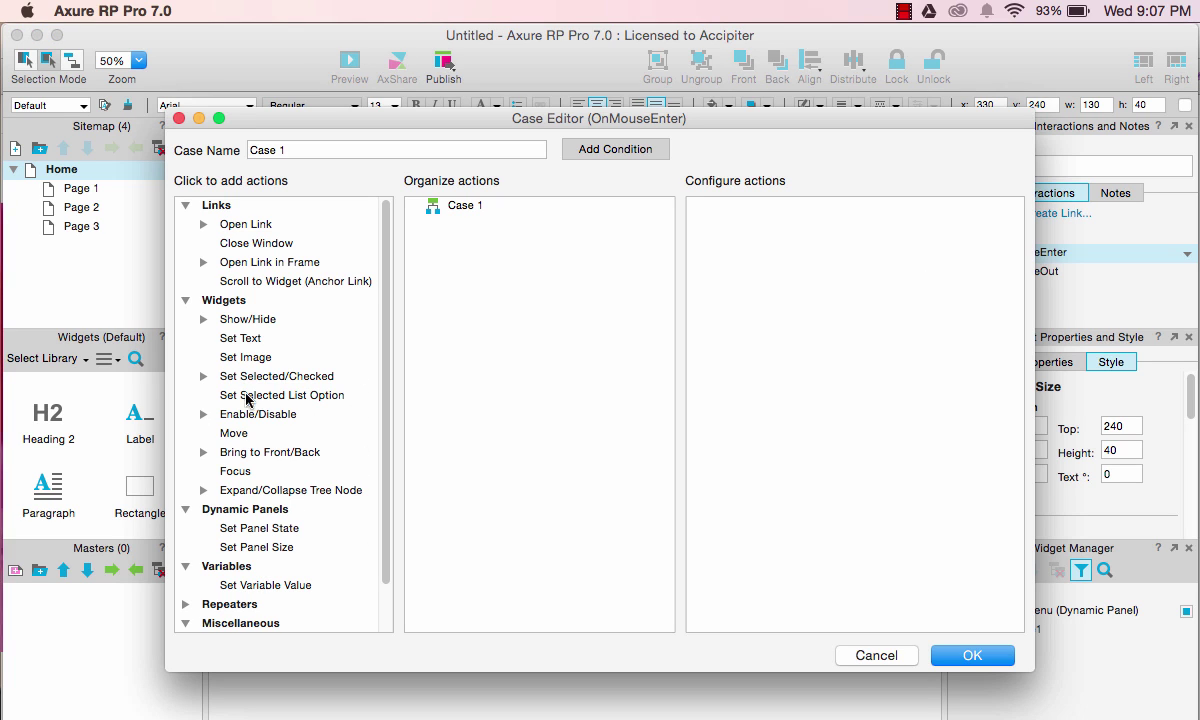
{"action": "left_click", "coordinate": [229, 316]}
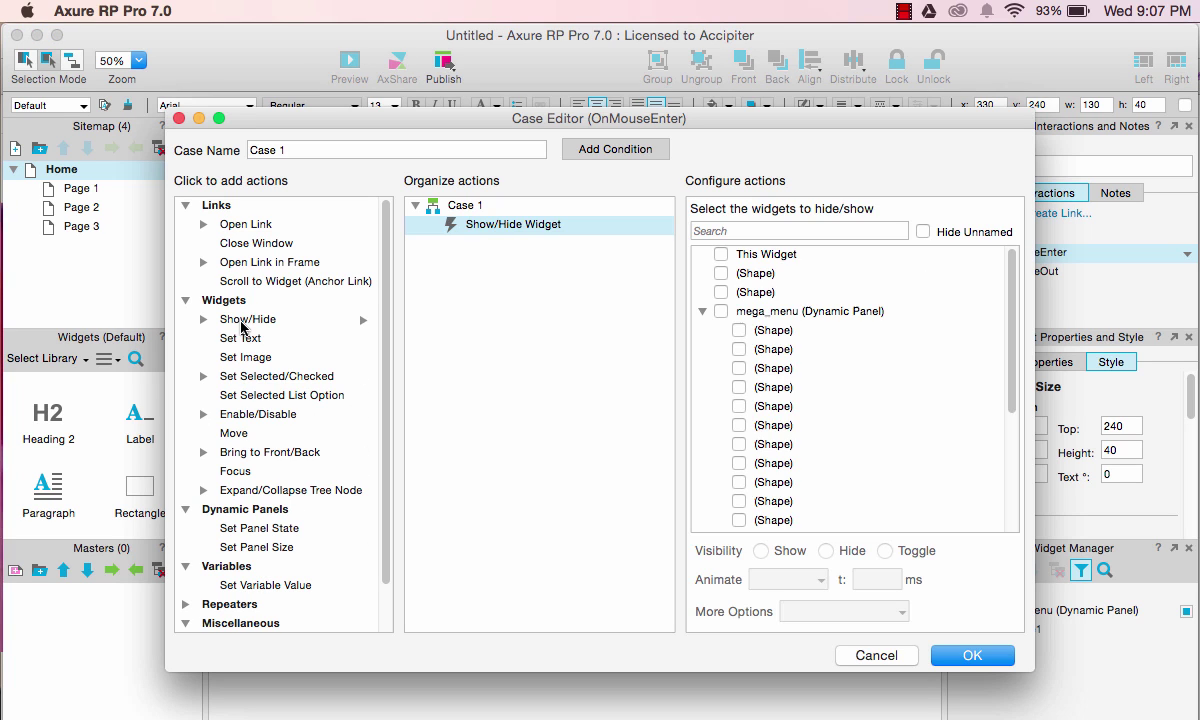
{"action": "left_click", "coordinate": [721, 312]}
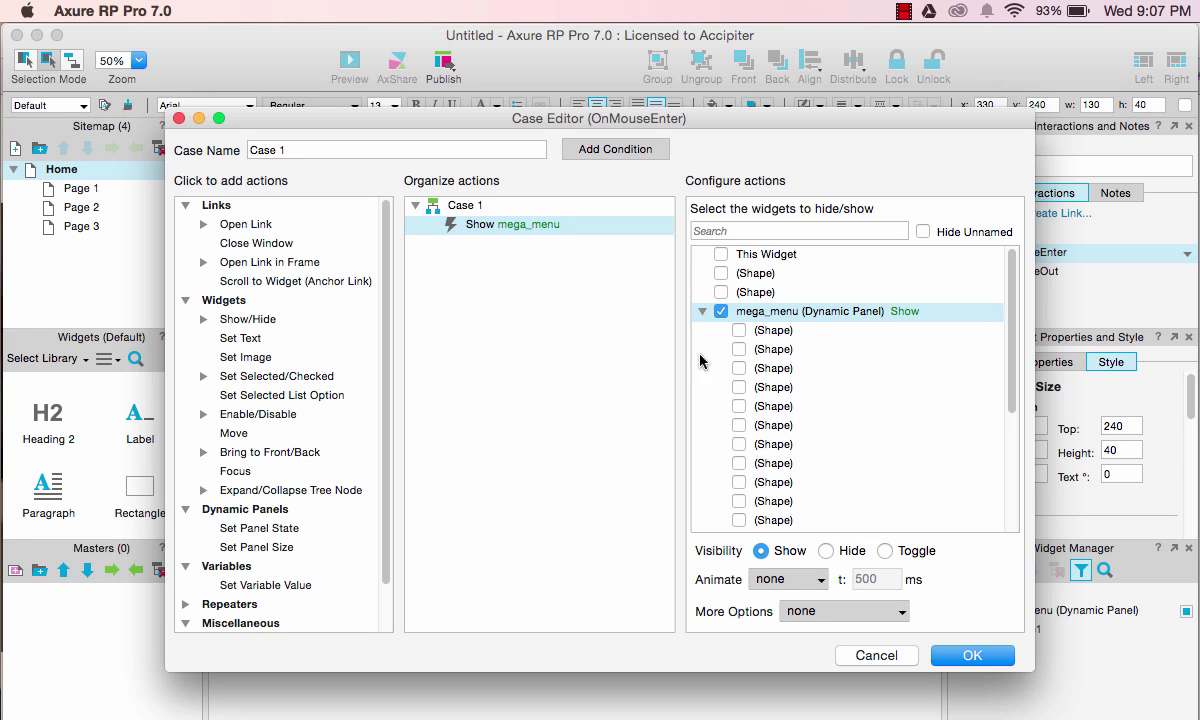
{"action": "left_click", "coordinate": [779, 579]}
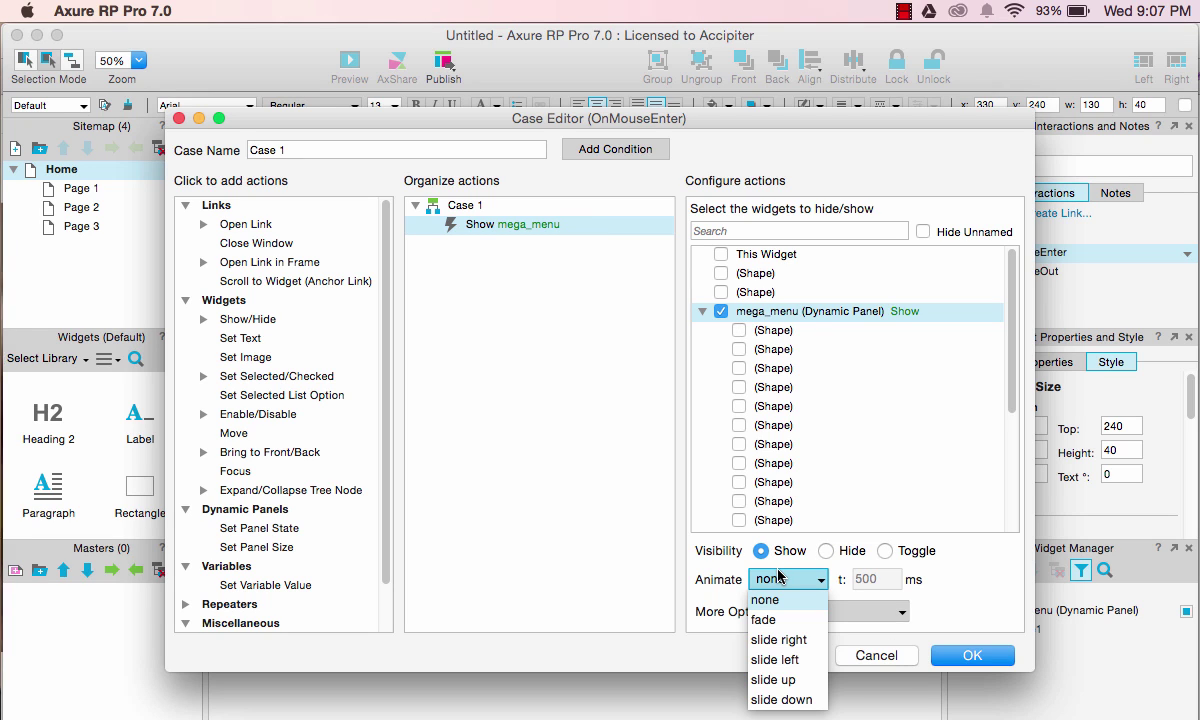
{"action": "left_click", "coordinate": [790, 699]}
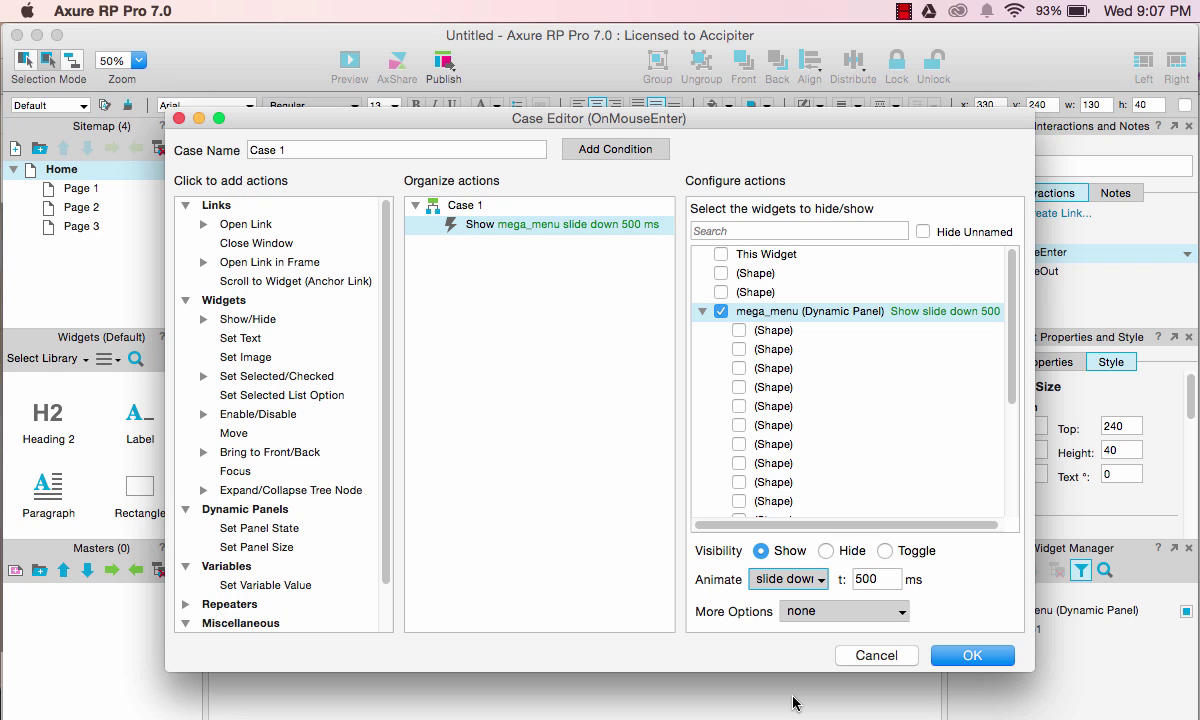
{"action": "left_click", "coordinate": [884, 611]}
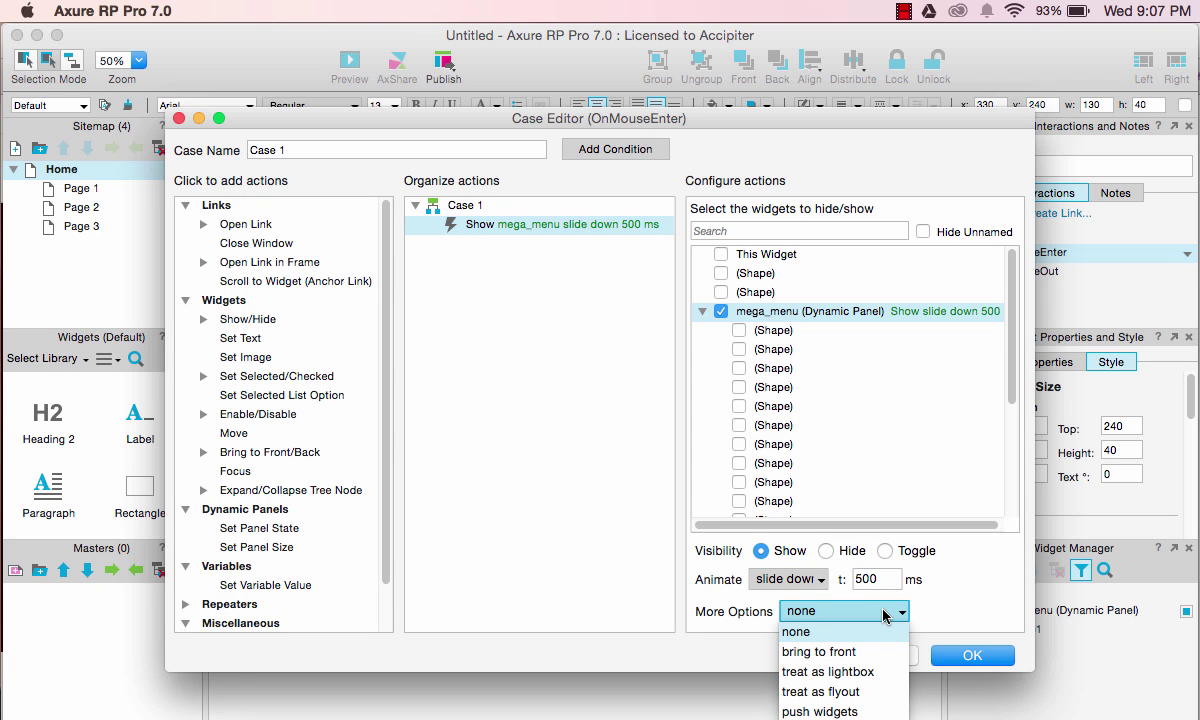
{"action": "left_click", "coordinate": [832, 691]}
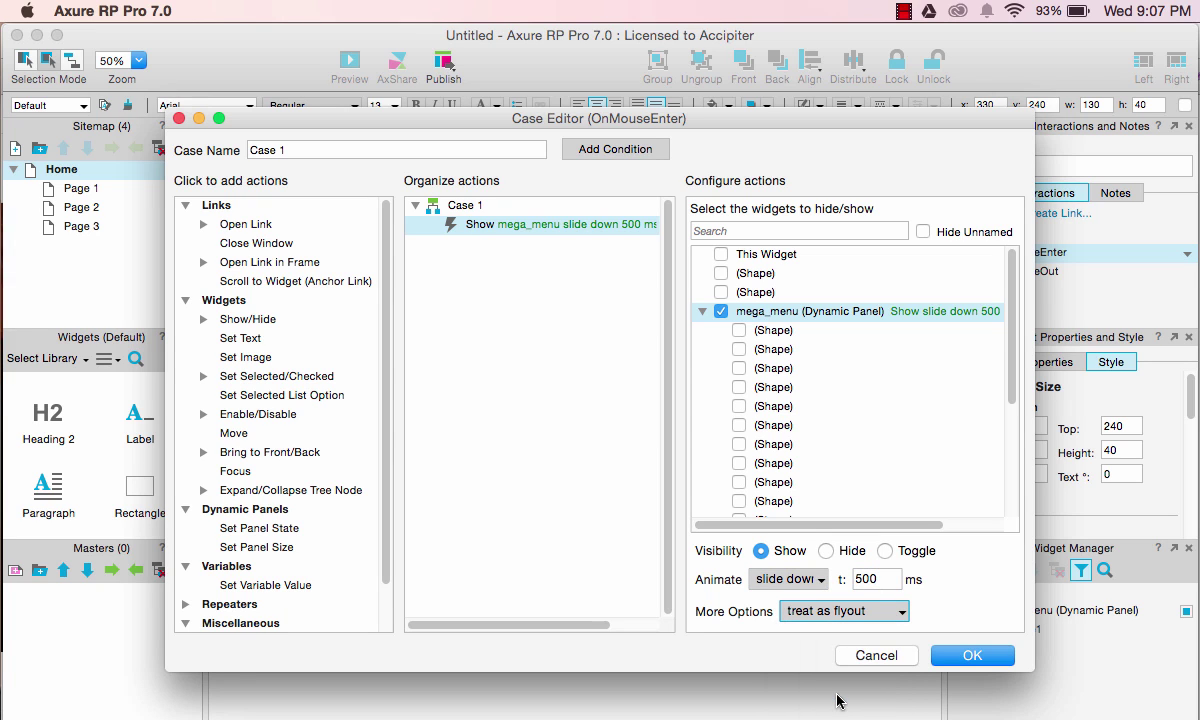
{"action": "left_click", "coordinate": [970, 655]}
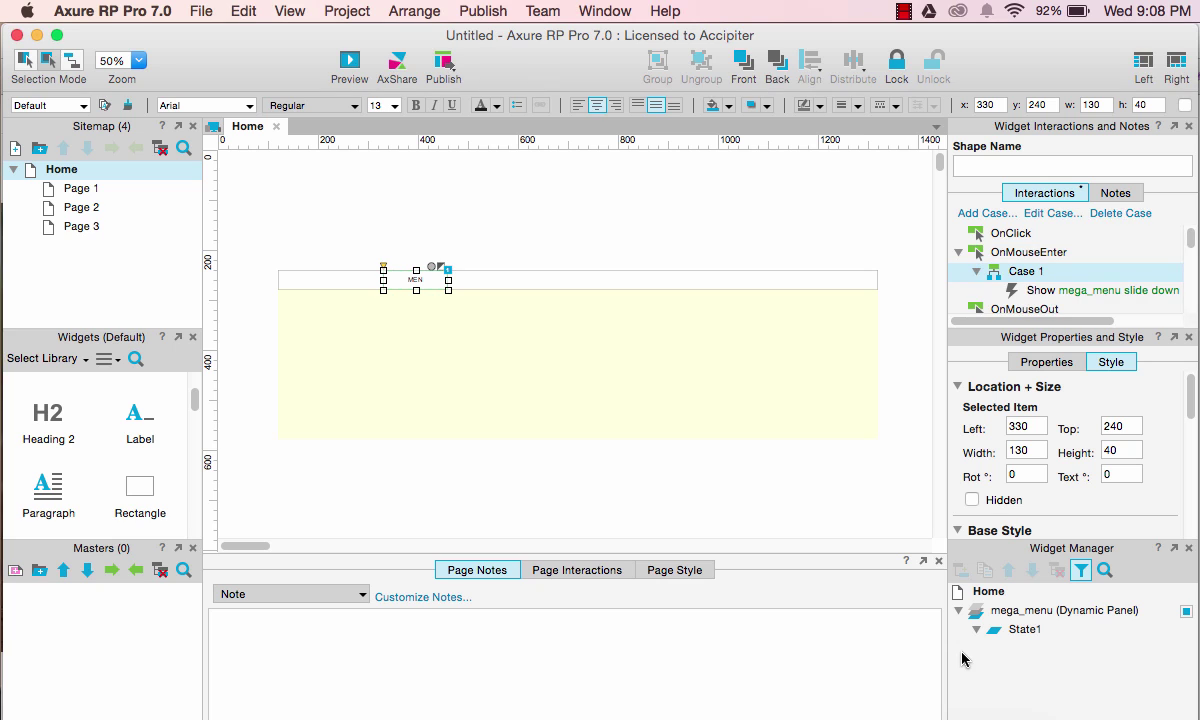
Preview the prototype in Chrome and check that MEN drops the mega menu down beneath it
{"action": "left_click", "coordinate": [345, 62]}
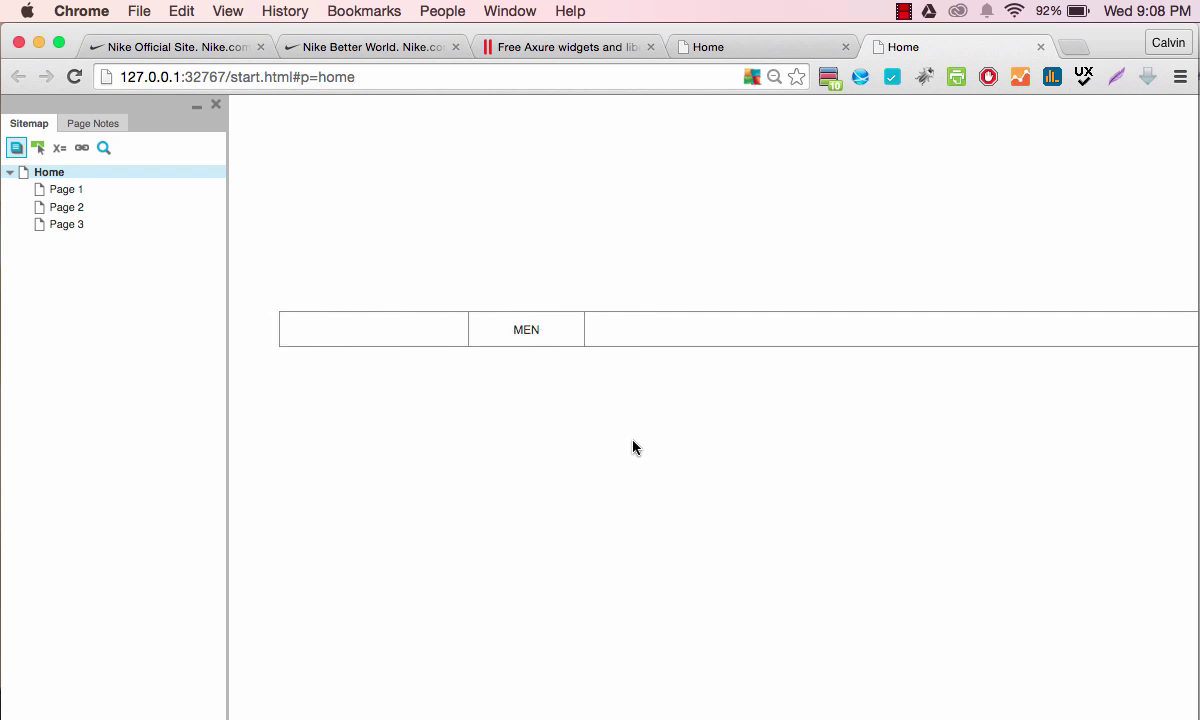
{"action": "mouse_move", "coordinate": [549, 330]}
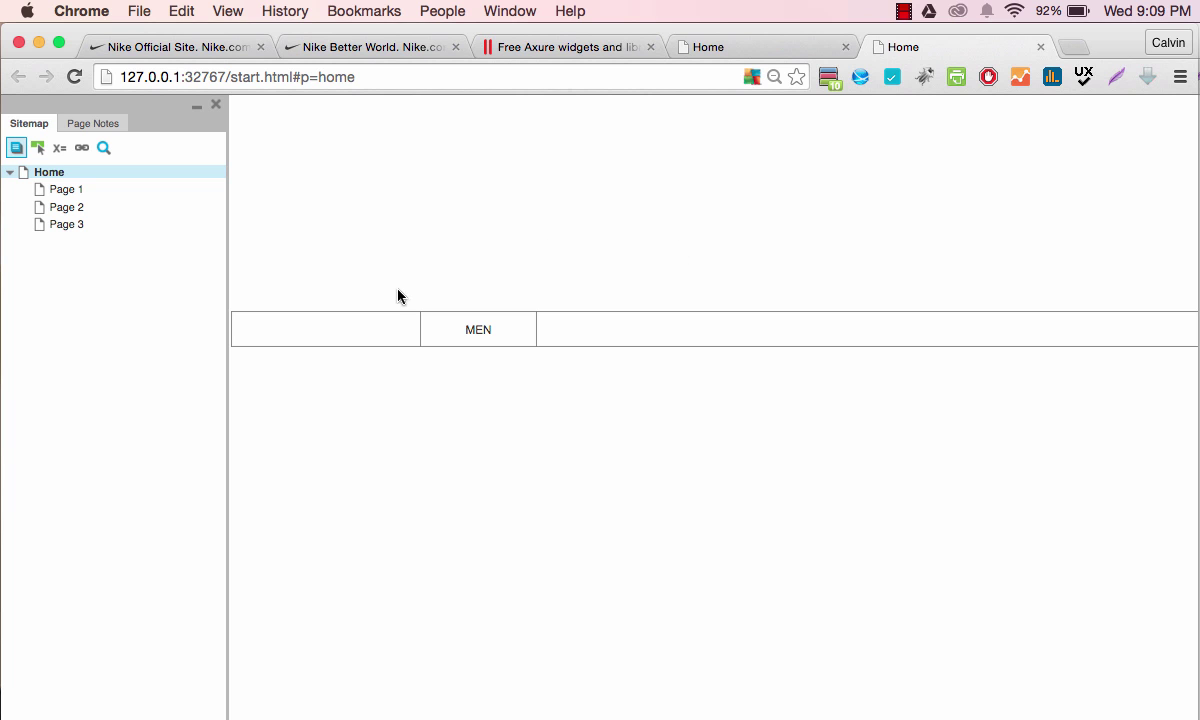
{"action": "mouse_move", "coordinate": [471, 327]}
Confirm the MEN mega menu appears again in the preview, then return to Axure RP
{"action": "mouse_move", "coordinate": [522, 327]}
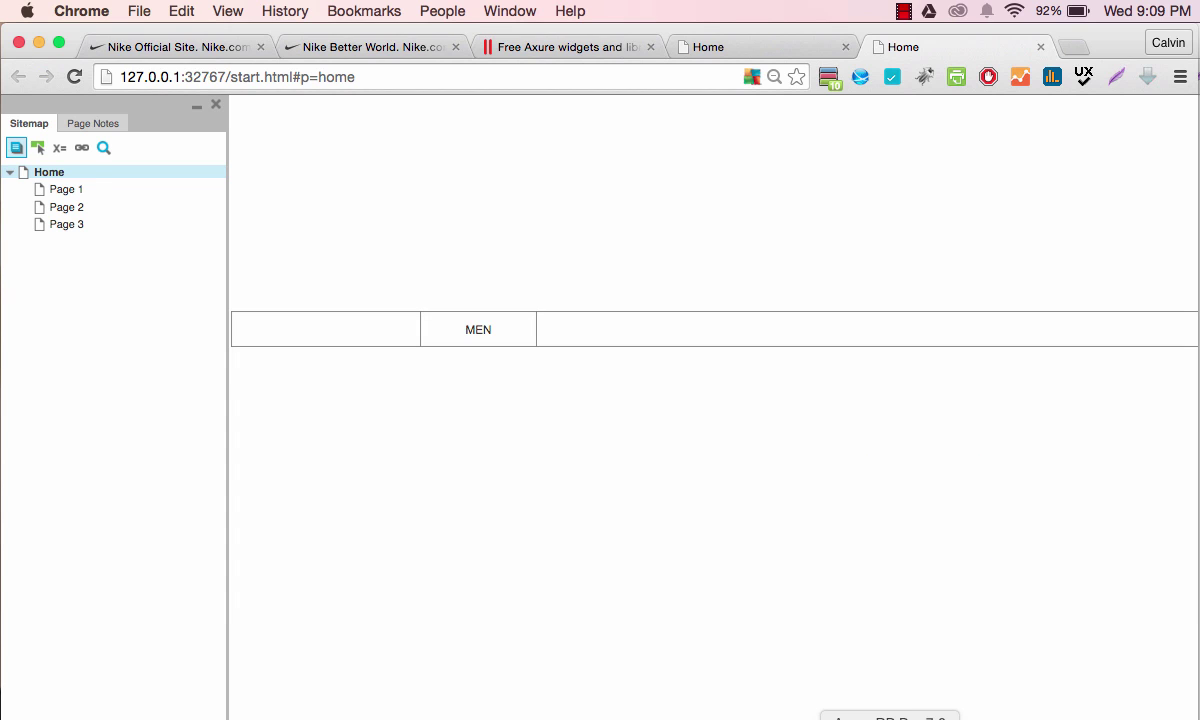
{"action": "left_click", "coordinate": [885, 717]}
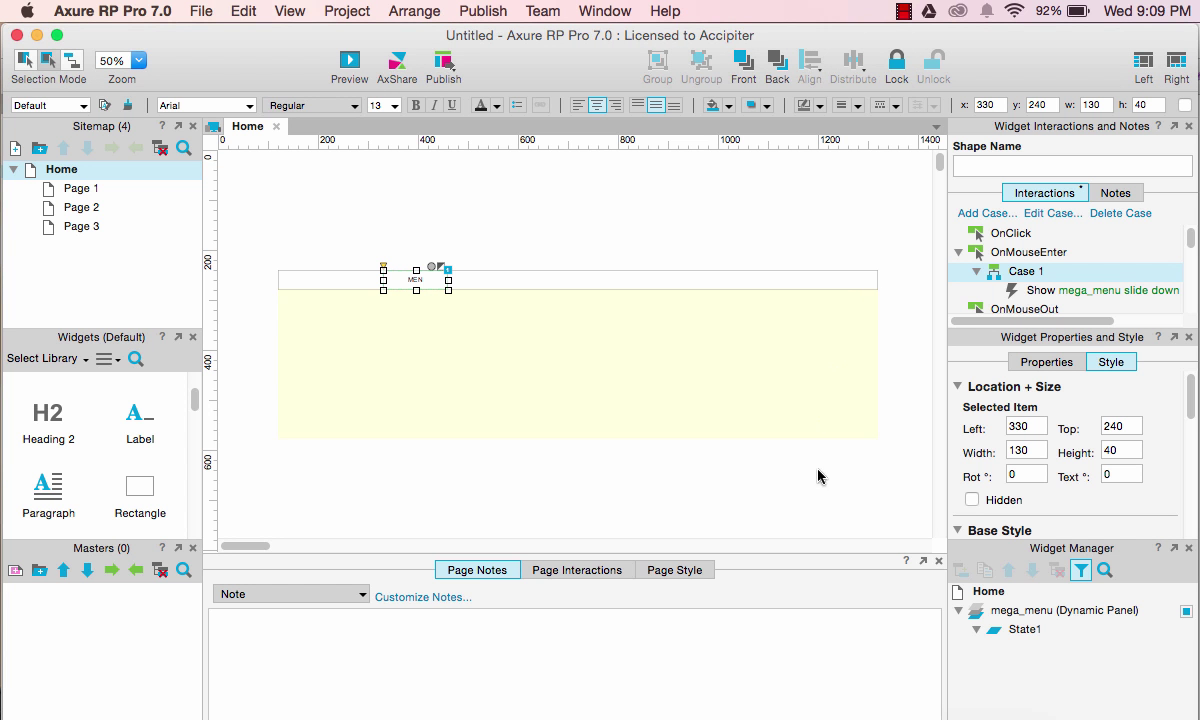
Duplicate mega_menu's State1 as State2 and open State2 for editing
{"action": "left_click", "coordinate": [455, 383]}
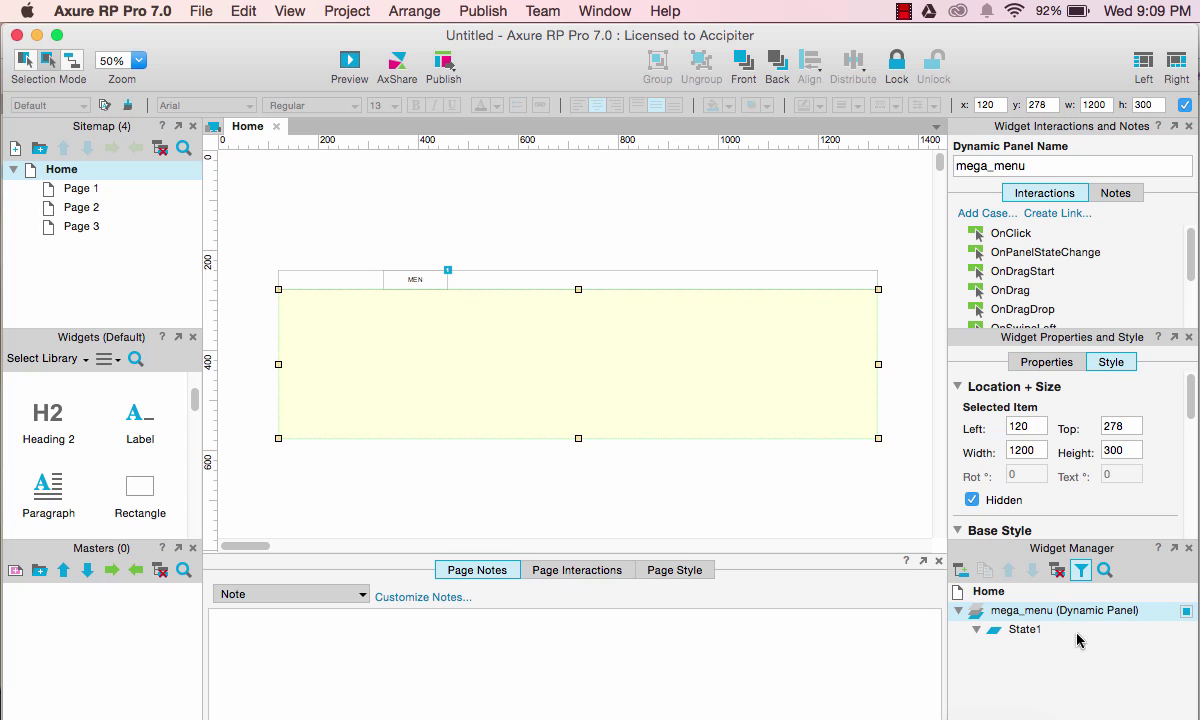
{"action": "mouse_move", "coordinate": [1025, 632]}
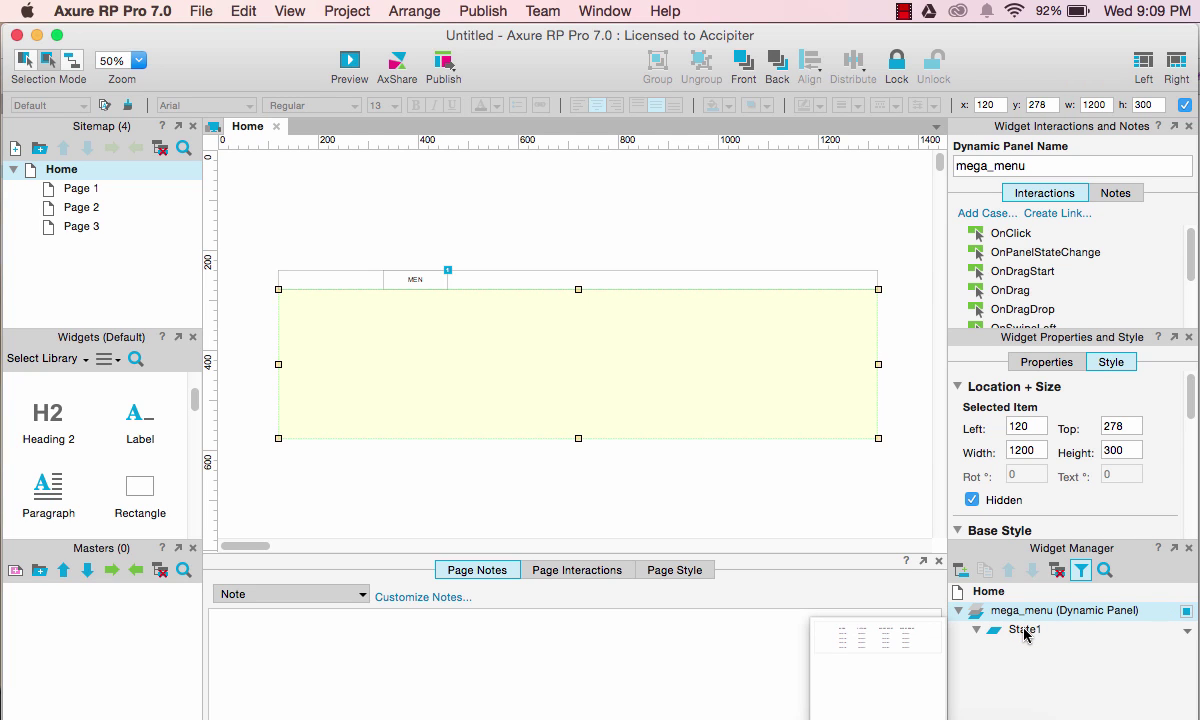
{"action": "left_click", "coordinate": [1025, 632]}
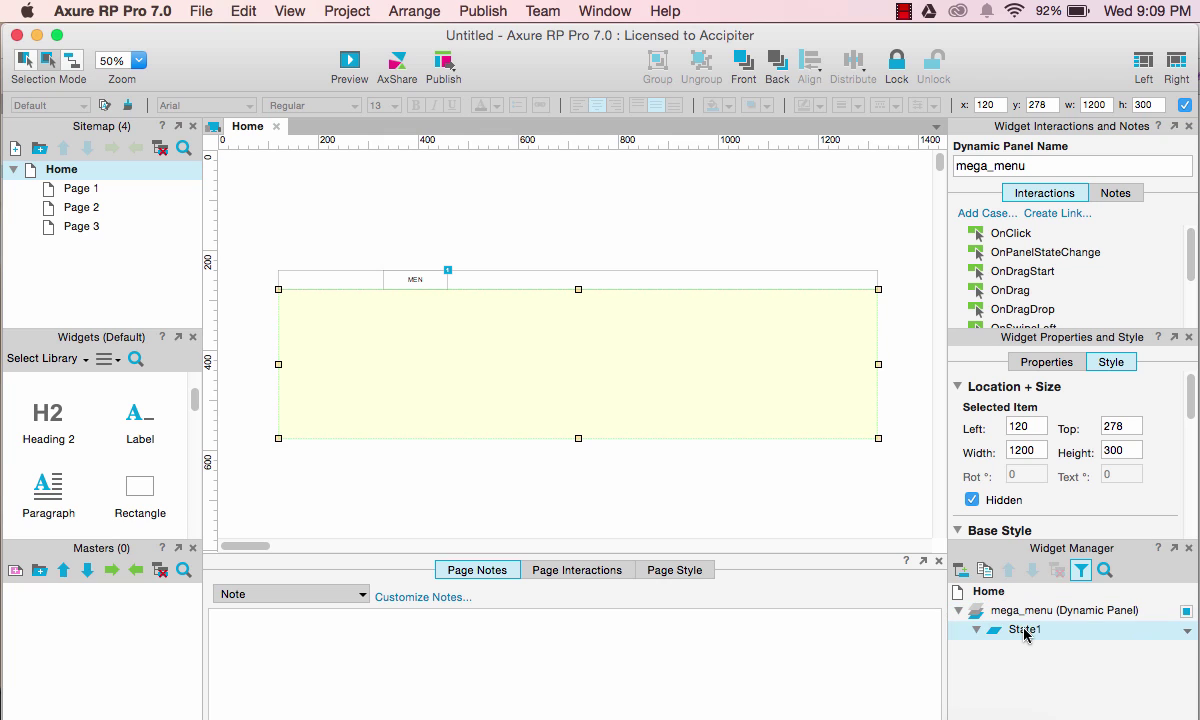
{"action": "right_click", "coordinate": [1025, 631]}
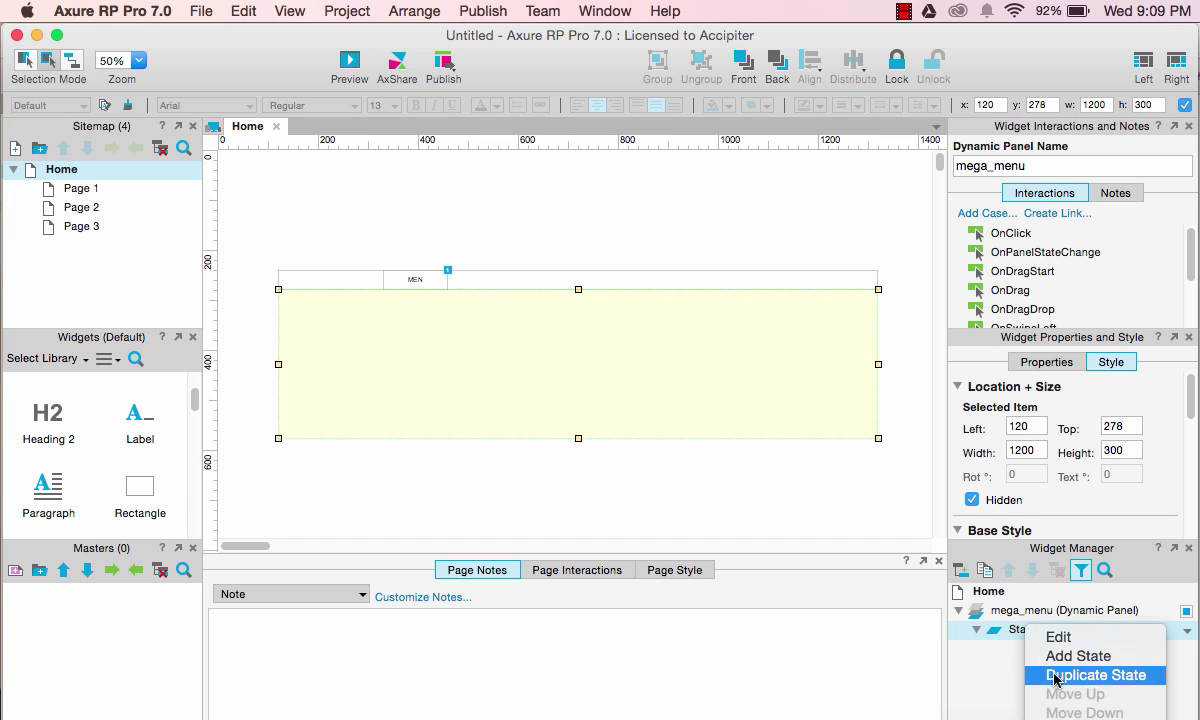
{"action": "left_click", "coordinate": [1055, 676]}
{"action": "left_click", "coordinate": [1026, 649]}
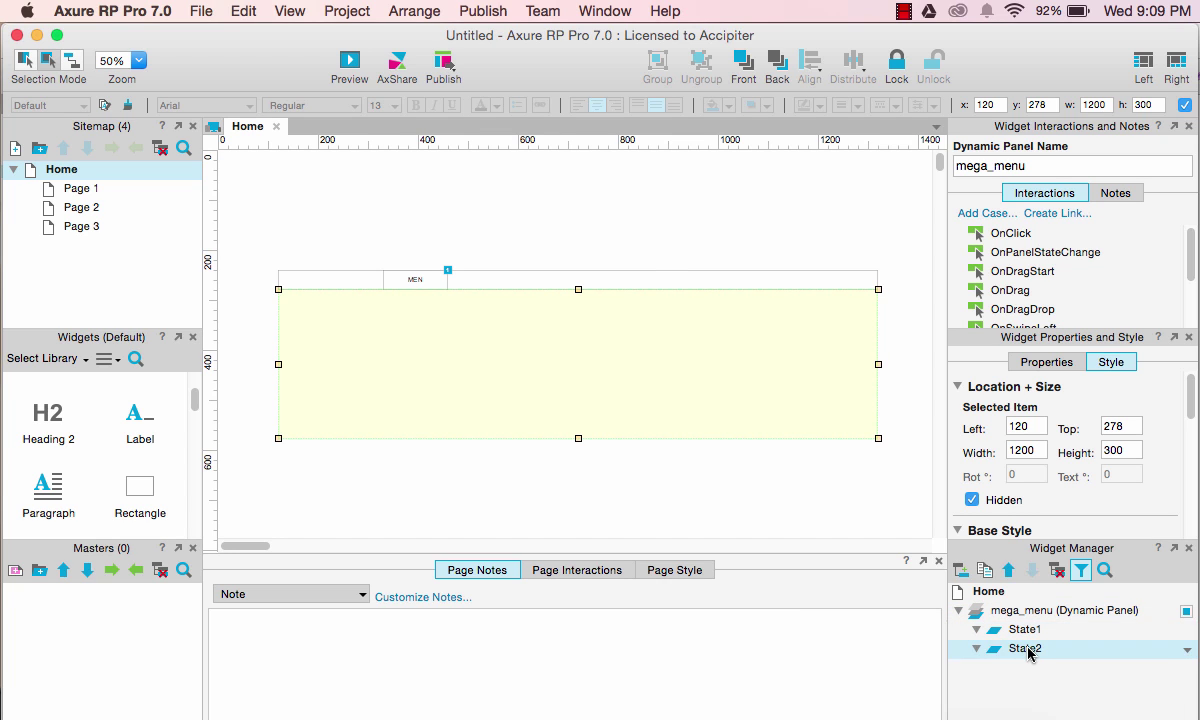
{"action": "double_click", "coordinate": [1027, 650]}
{"action": "scroll", "coordinate": [453, 415], "scroll_direction": "right", "scroll_amount": 5}
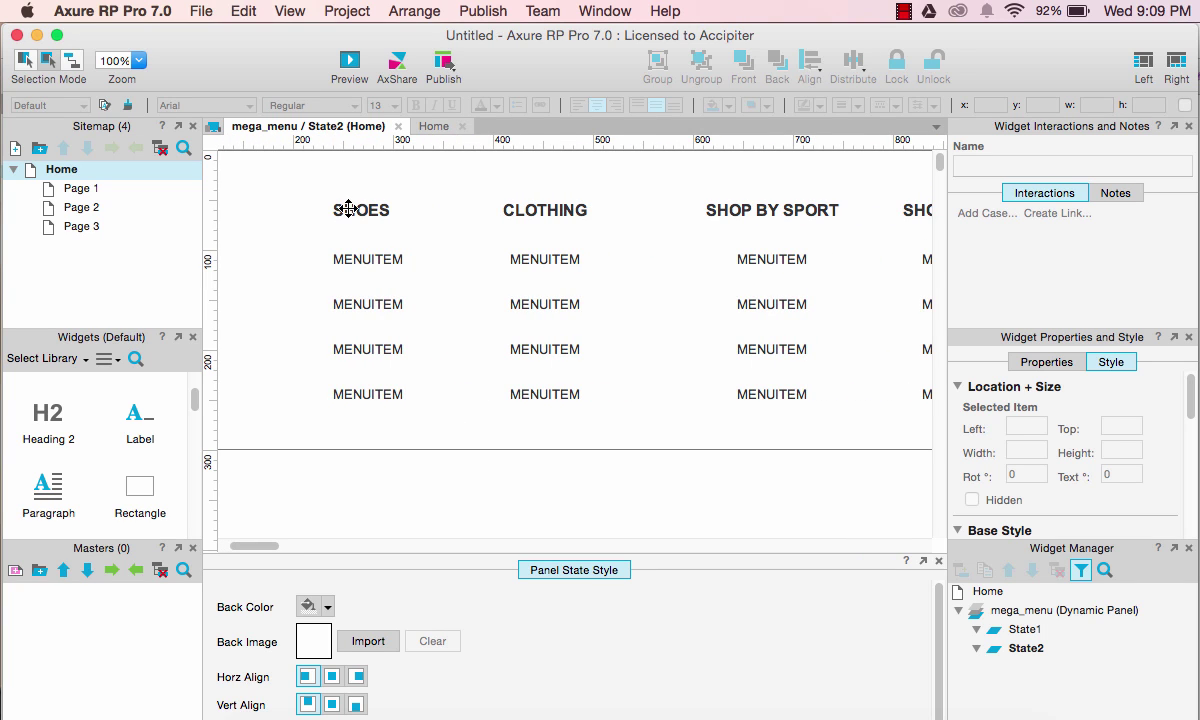
Retype State2's SHOES and CLOTHING headings as WOMENS SHOES and WOMENS CLOTHING
{"action": "left_click", "coordinate": [348, 209]}
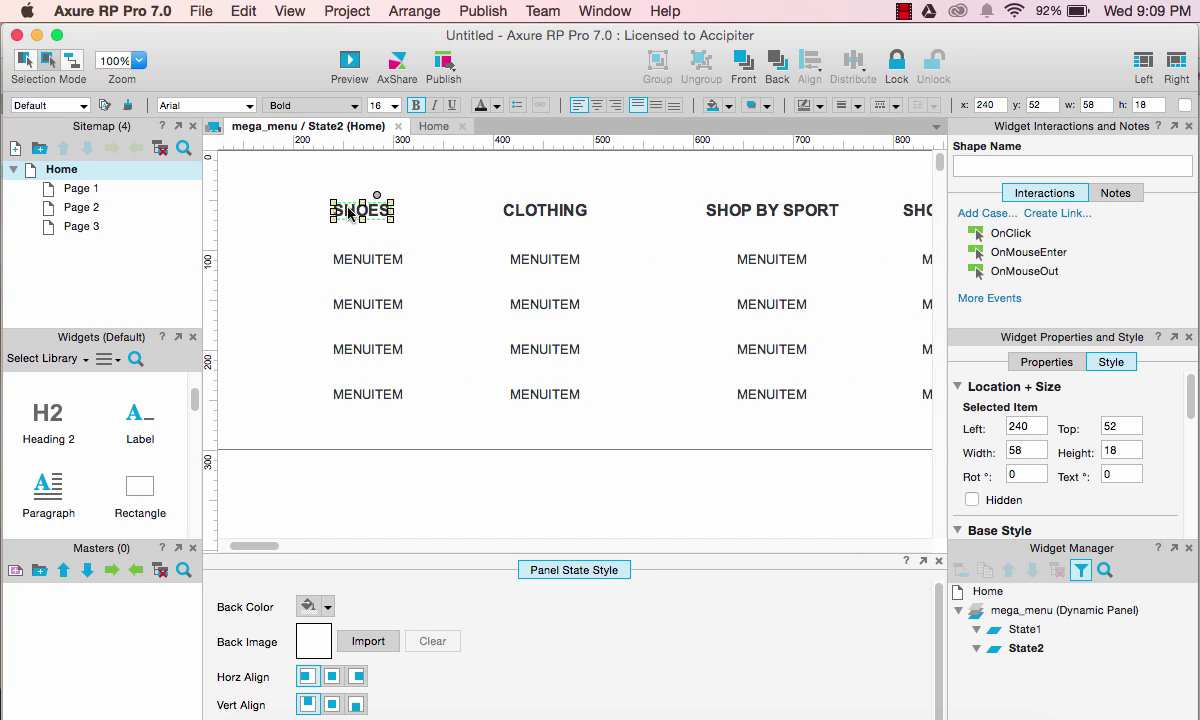
{"action": "type", "text": "WOMEMS"}
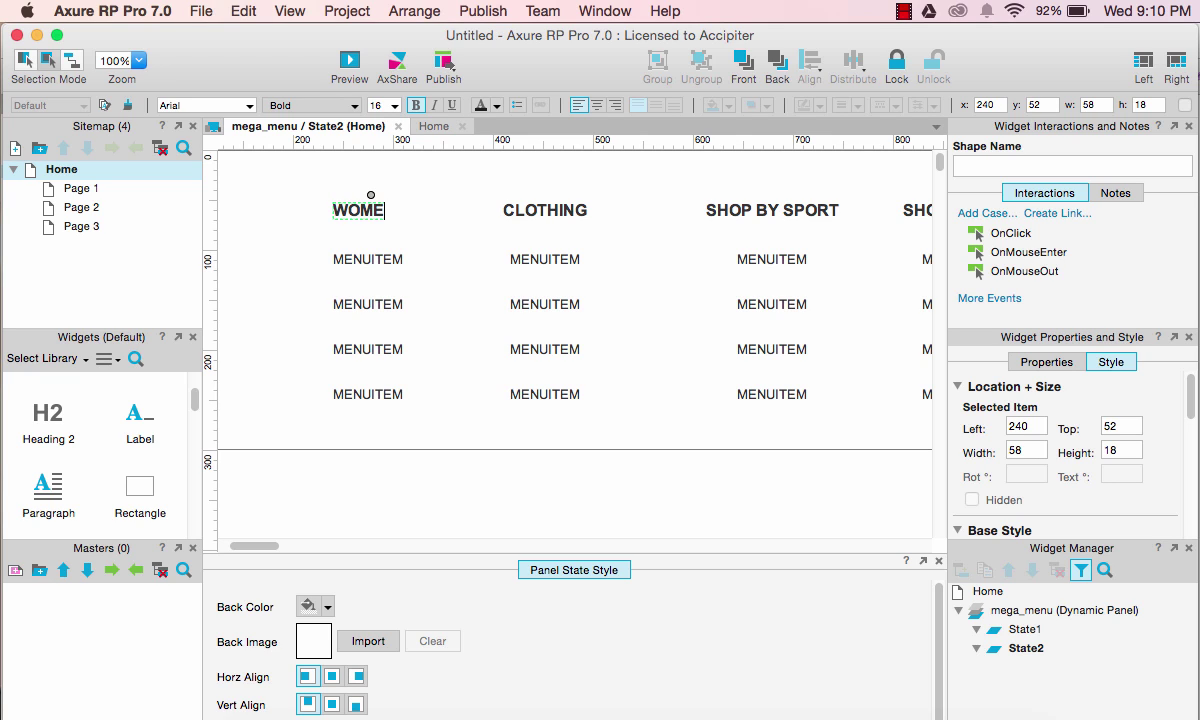
{"action": "key", "text": "BackSpace"}
{"action": "key", "text": "BackSpace"}
{"action": "type", "text": "NS SHOES"}
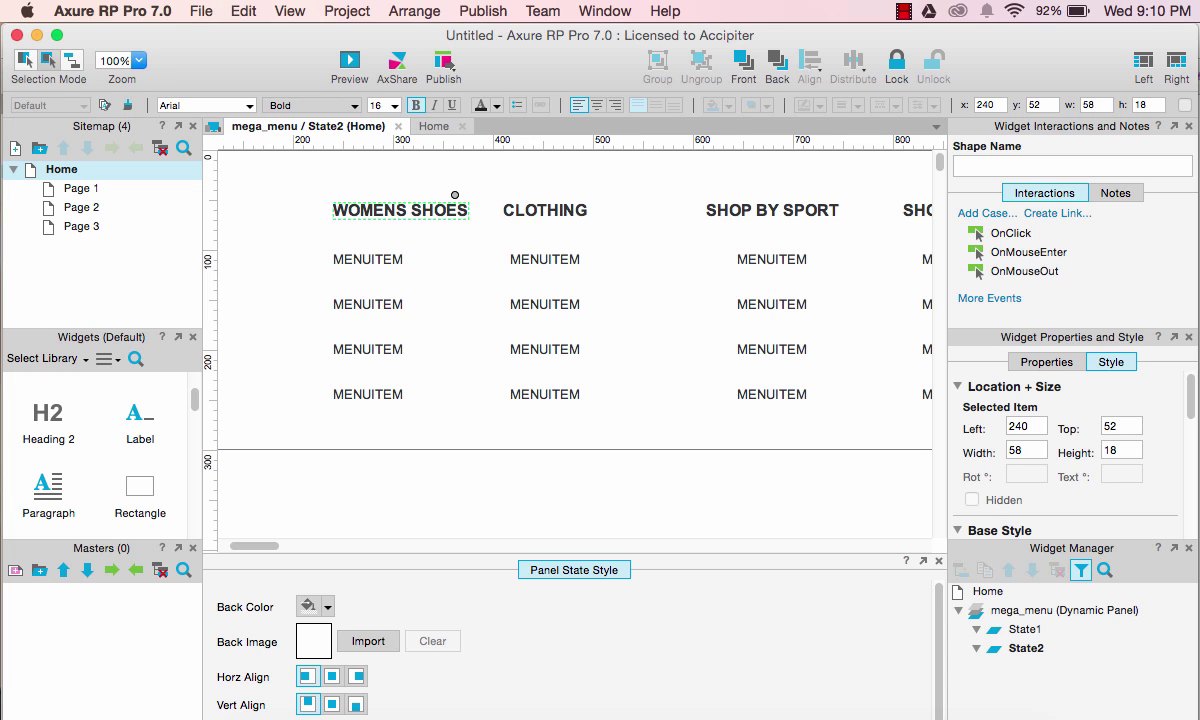
{"action": "left_click", "coordinate": [550, 212]}
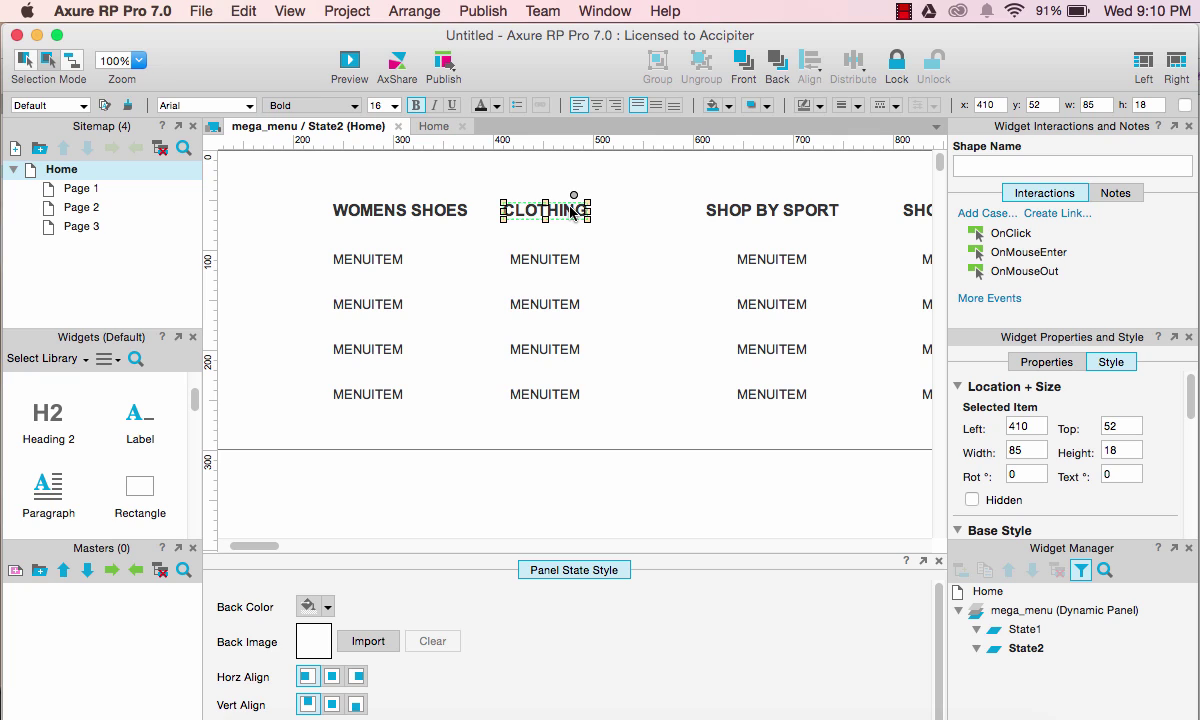
{"action": "type", "text": "WOMEN"}
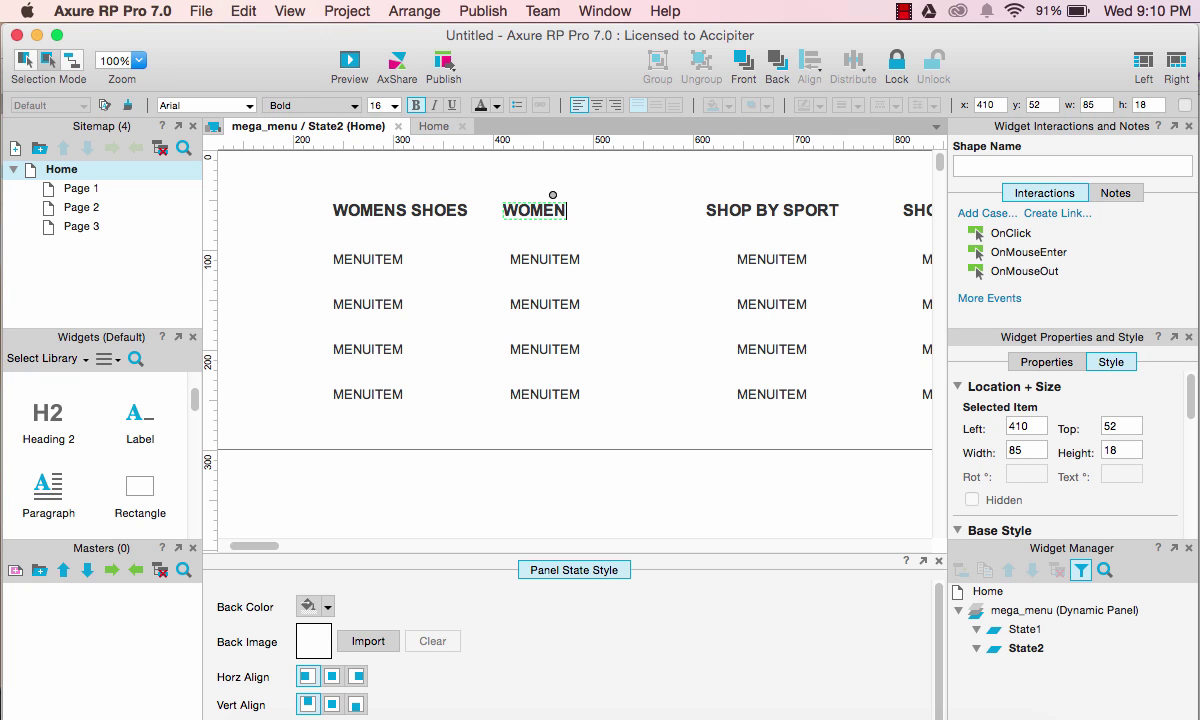
{"action": "type", "text": "S CLOTHING"}
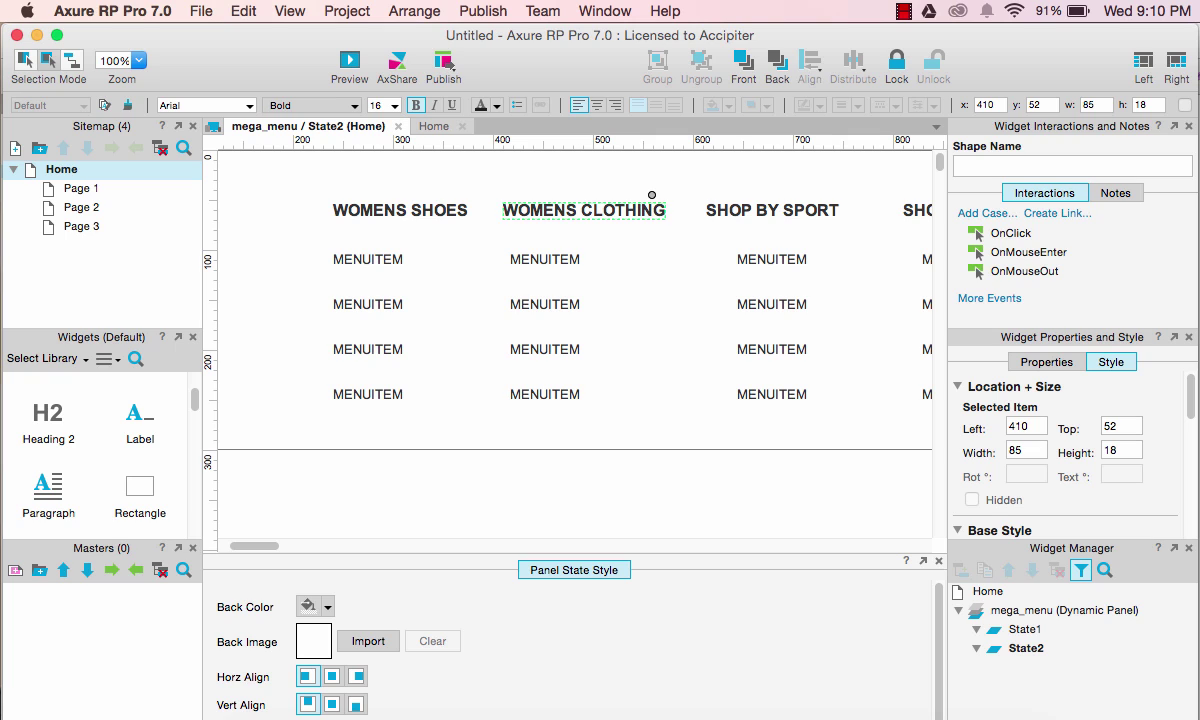
{"action": "left_click", "coordinate": [591, 478]}
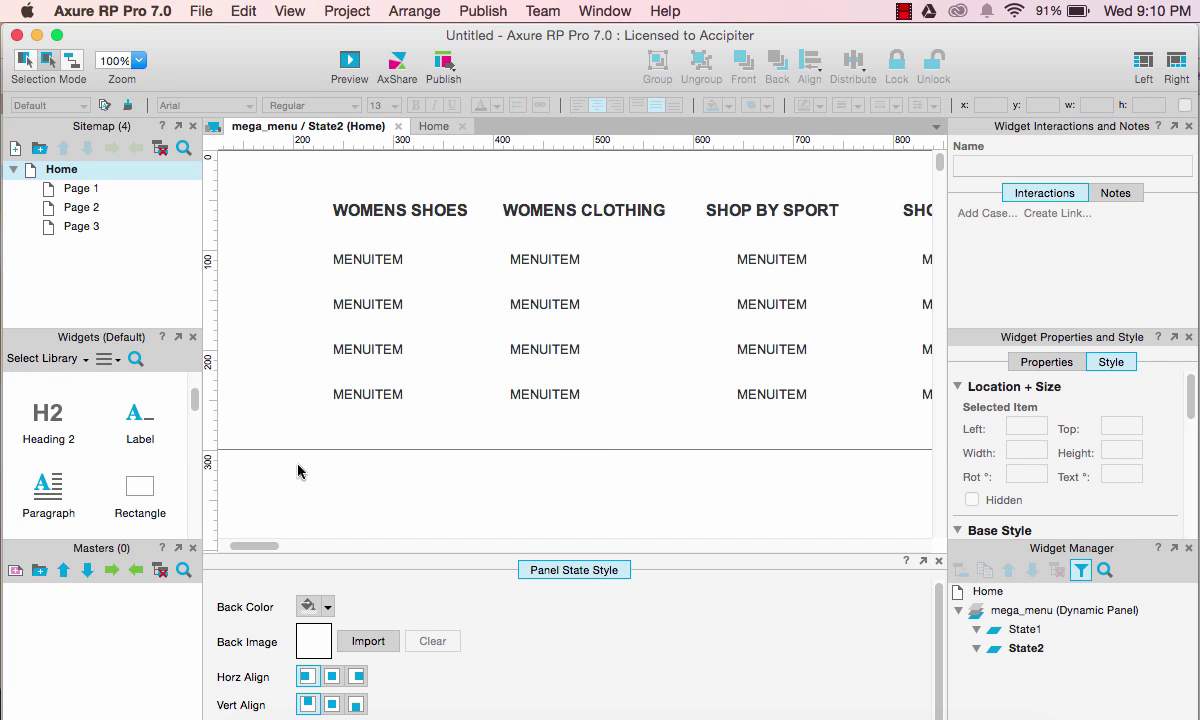
On the Home page, copy the MEN tab beside itself and relabel the copy WOMEN
{"action": "double_click", "coordinate": [62, 170]}
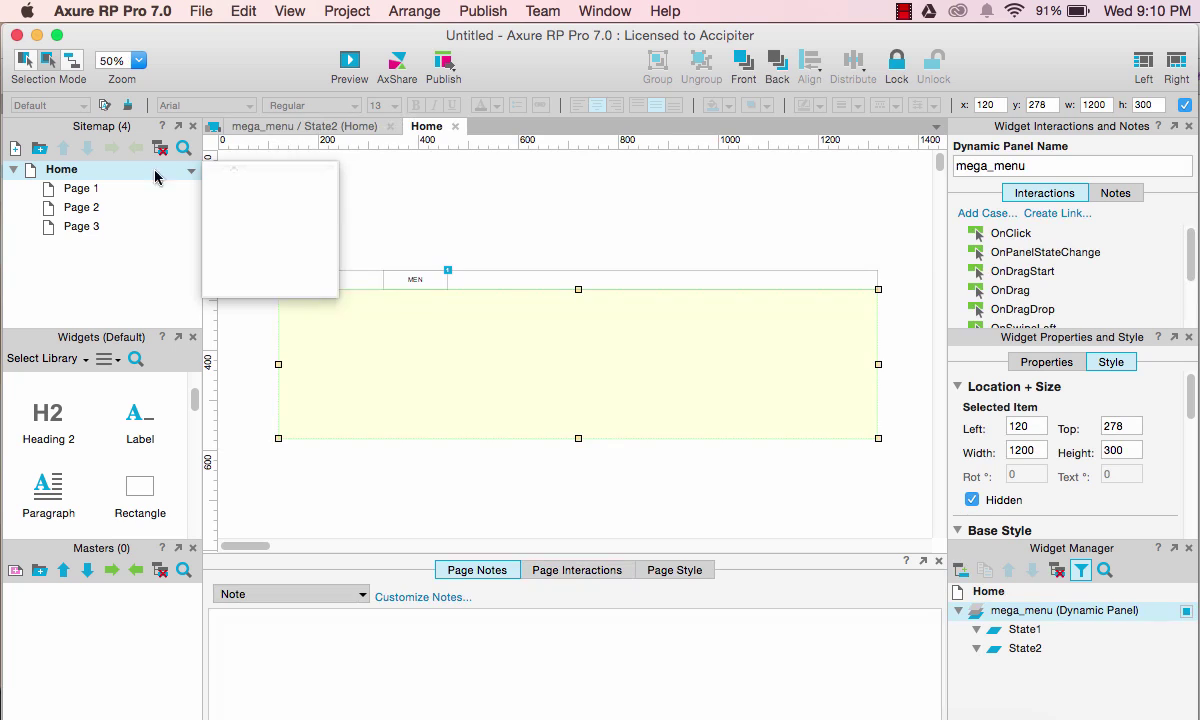
{"action": "left_click", "coordinate": [407, 280]}
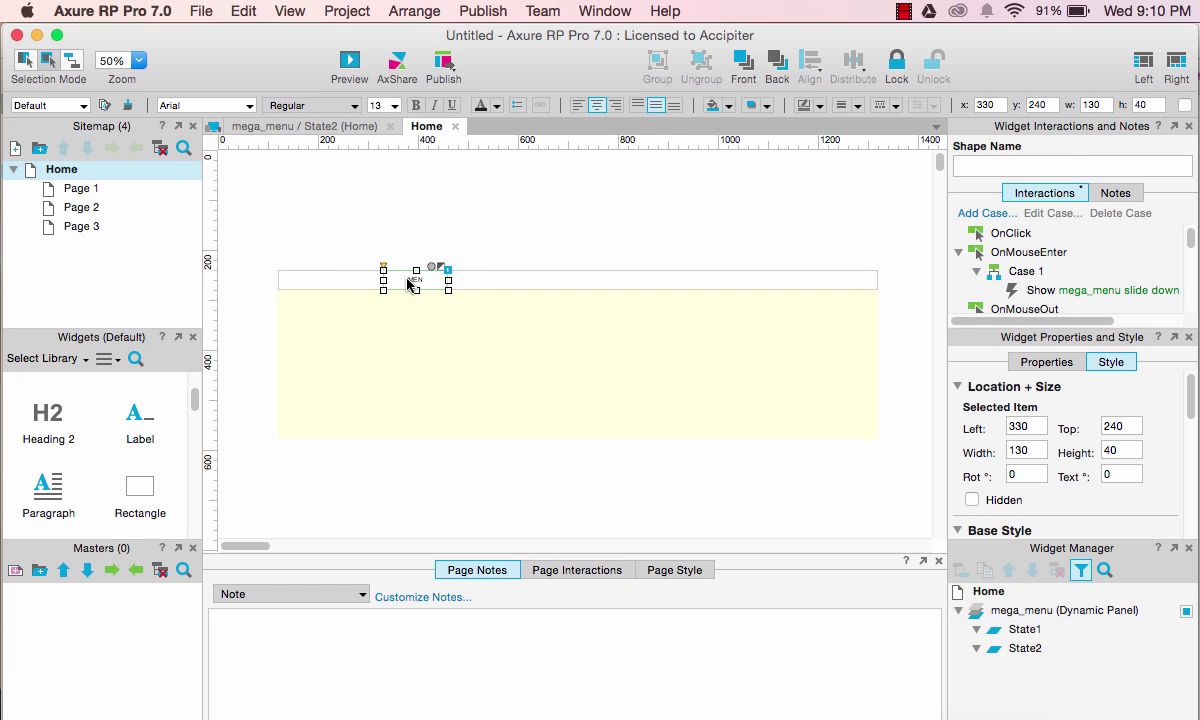
{"action": "left_click_drag", "start_coordinate": [407, 283], "coordinate": [470, 284]}
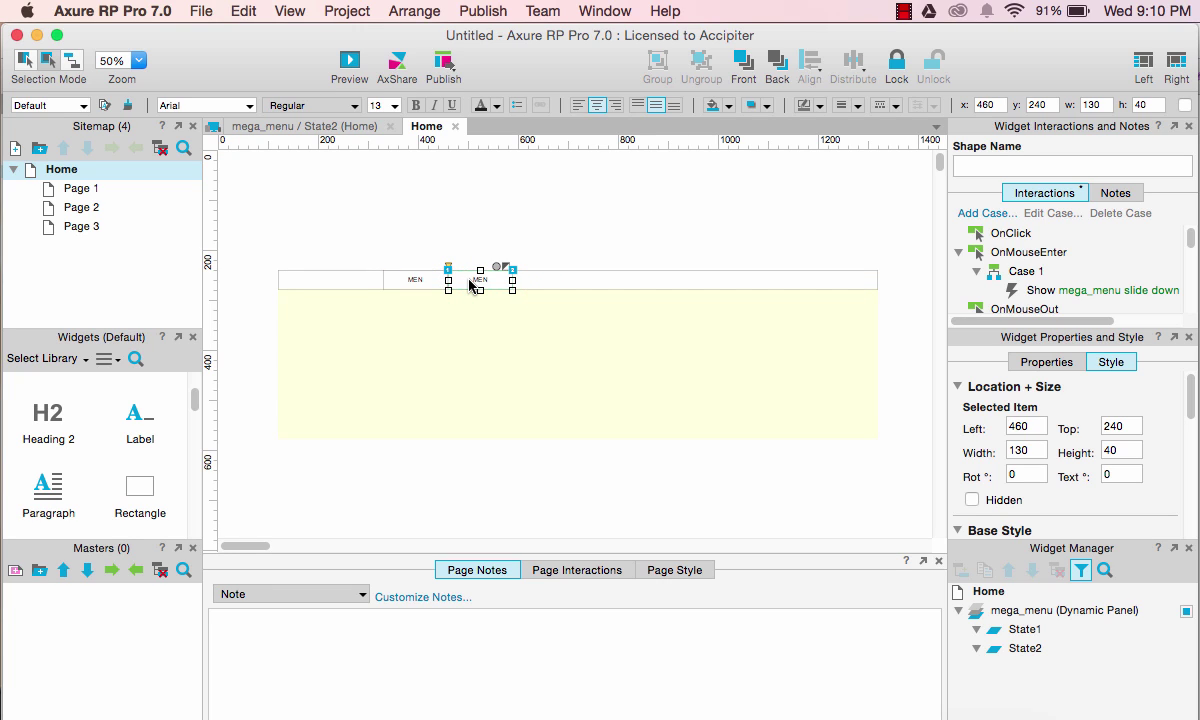
{"action": "double_click", "coordinate": [469, 283]}
{"action": "type", "text": "WO"}
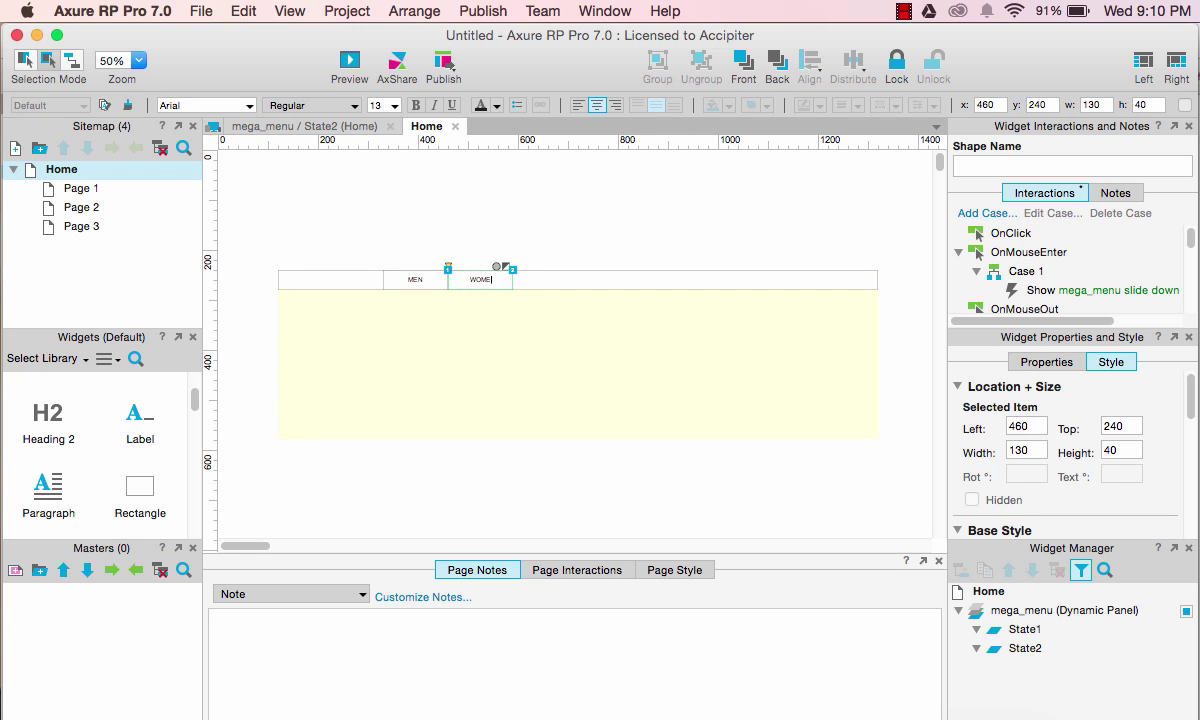
{"action": "left_click", "coordinate": [539, 221]}
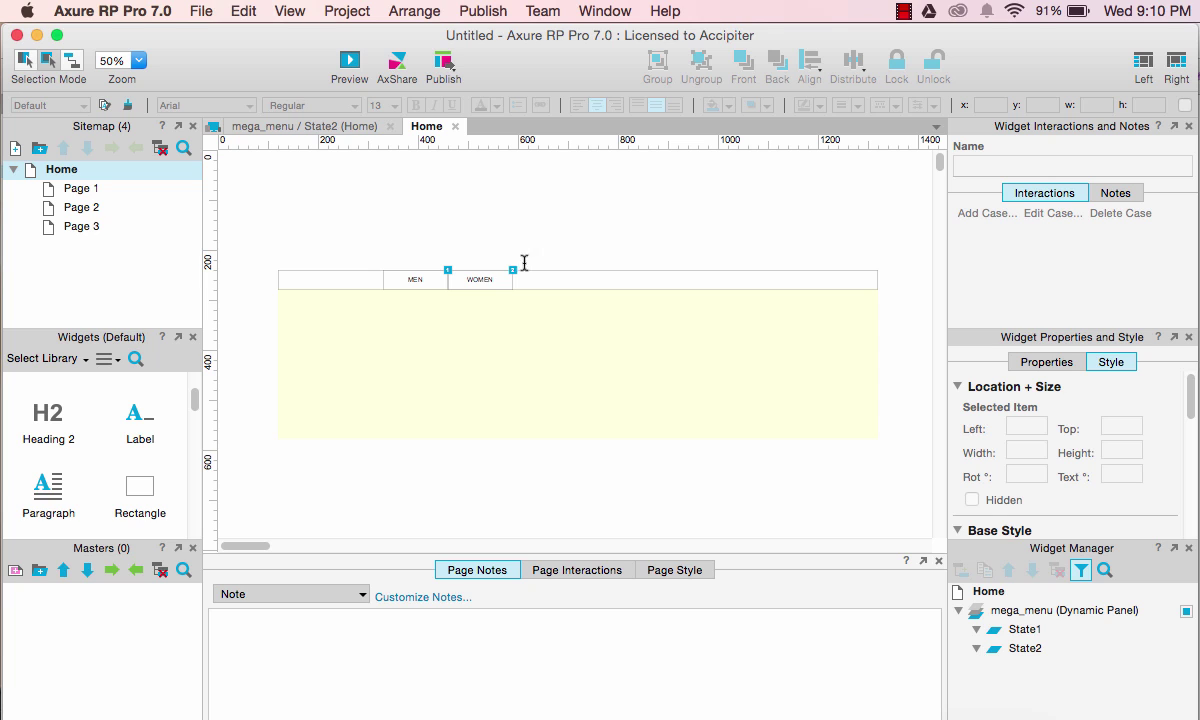
Open the WOMEN tab's OnMouseEnter Case 1 in the Case Editor
{"action": "left_click", "coordinate": [505, 276]}
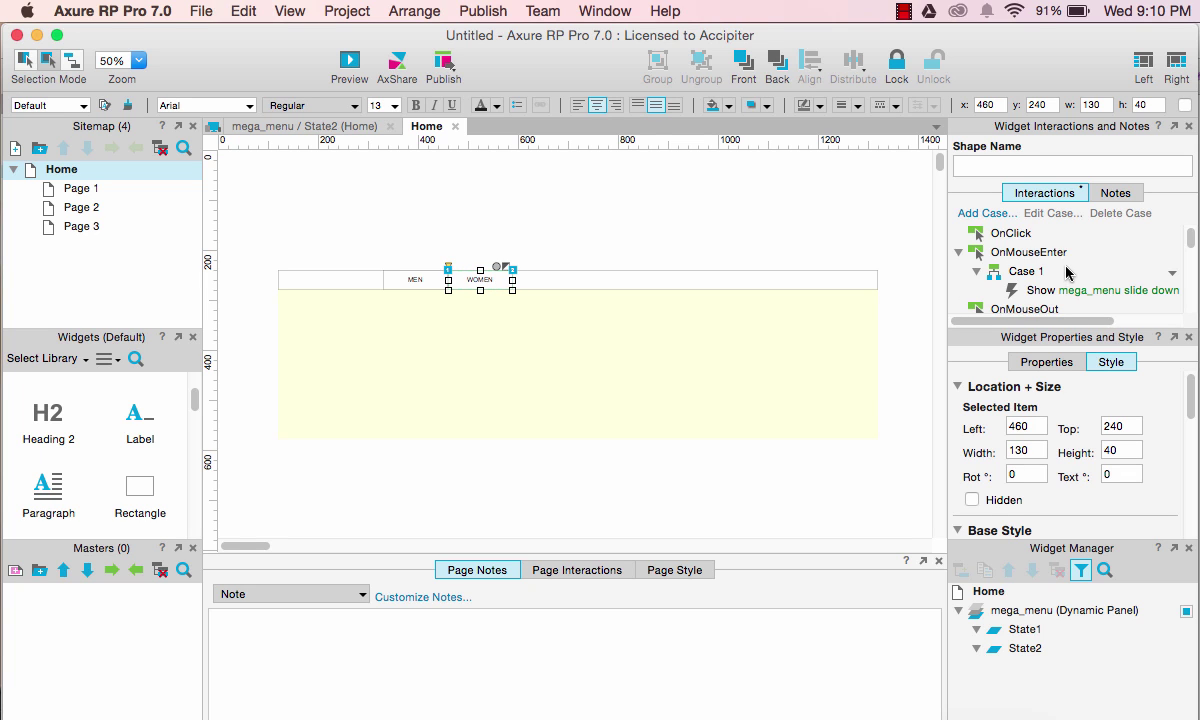
{"action": "scroll", "coordinate": [1067, 270], "scroll_direction": "down", "scroll_amount": 1}
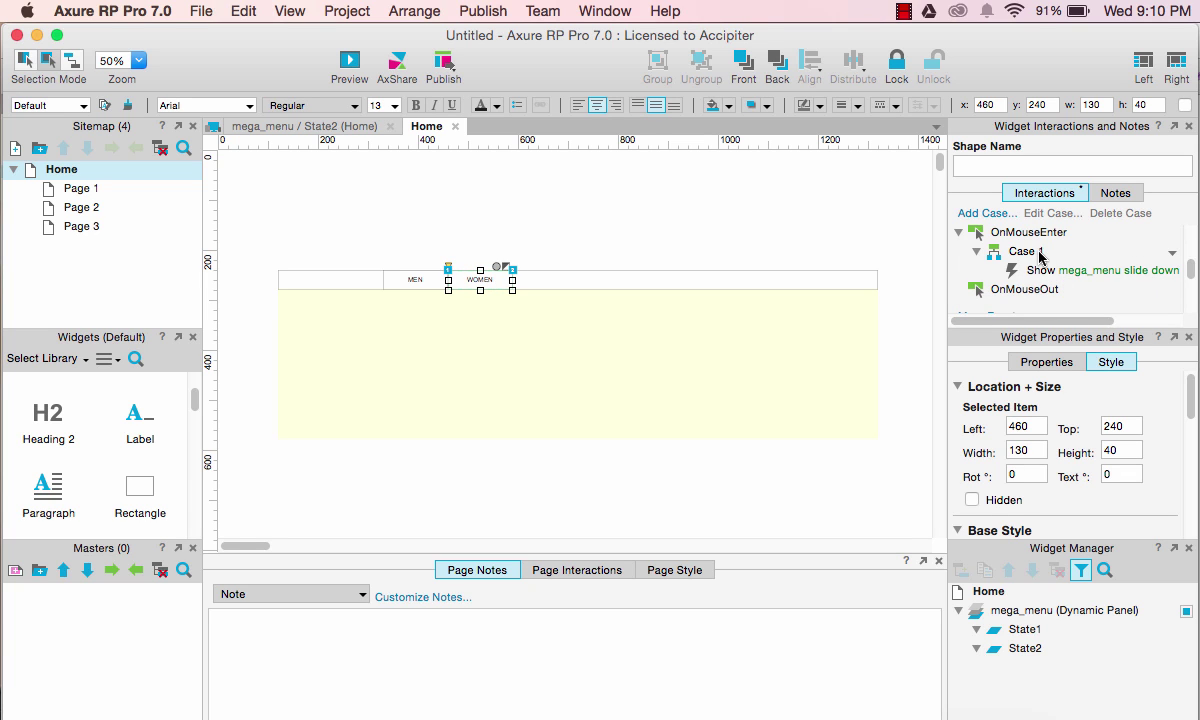
{"action": "double_click", "coordinate": [1040, 255]}
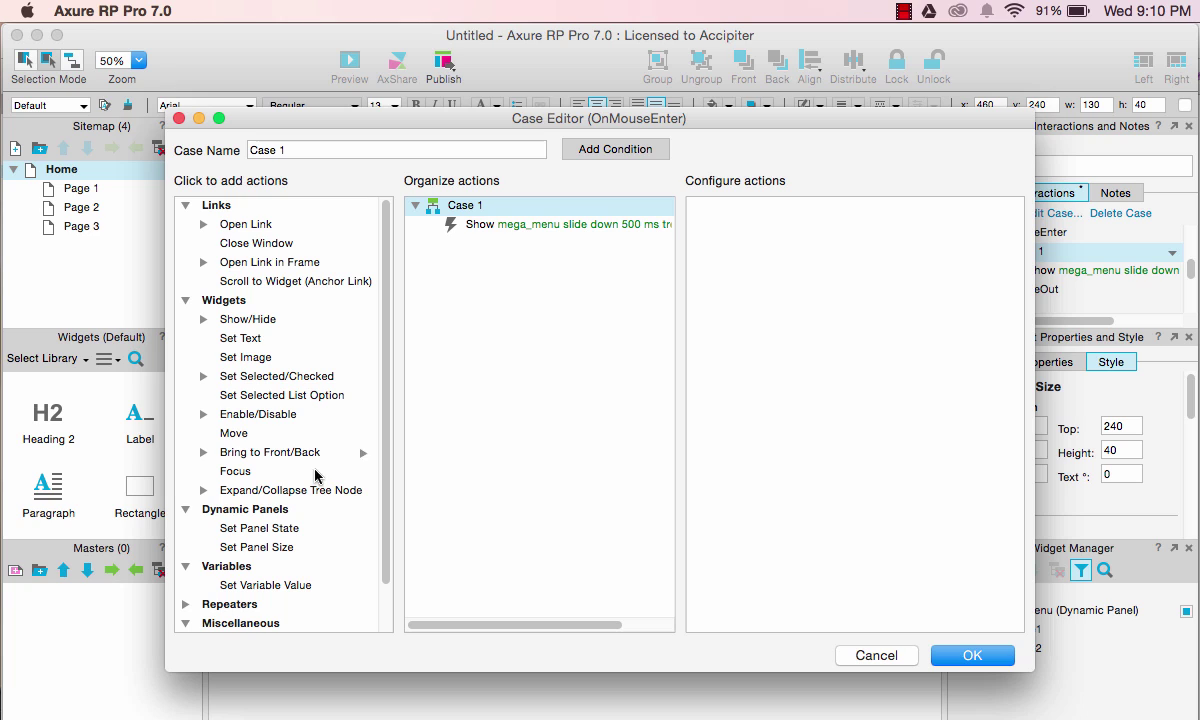
Add a Set Panel State action setting mega_menu to State2, placed before the Show action
{"action": "left_click", "coordinate": [252, 528]}
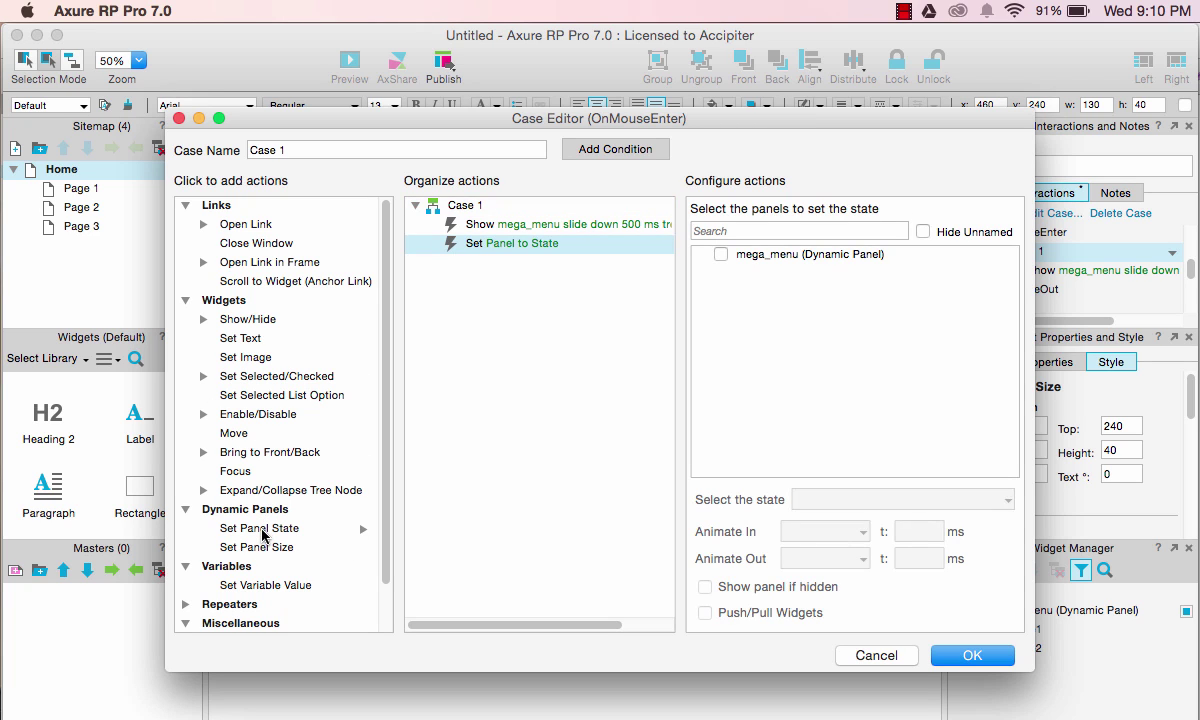
{"action": "left_click", "coordinate": [721, 254]}
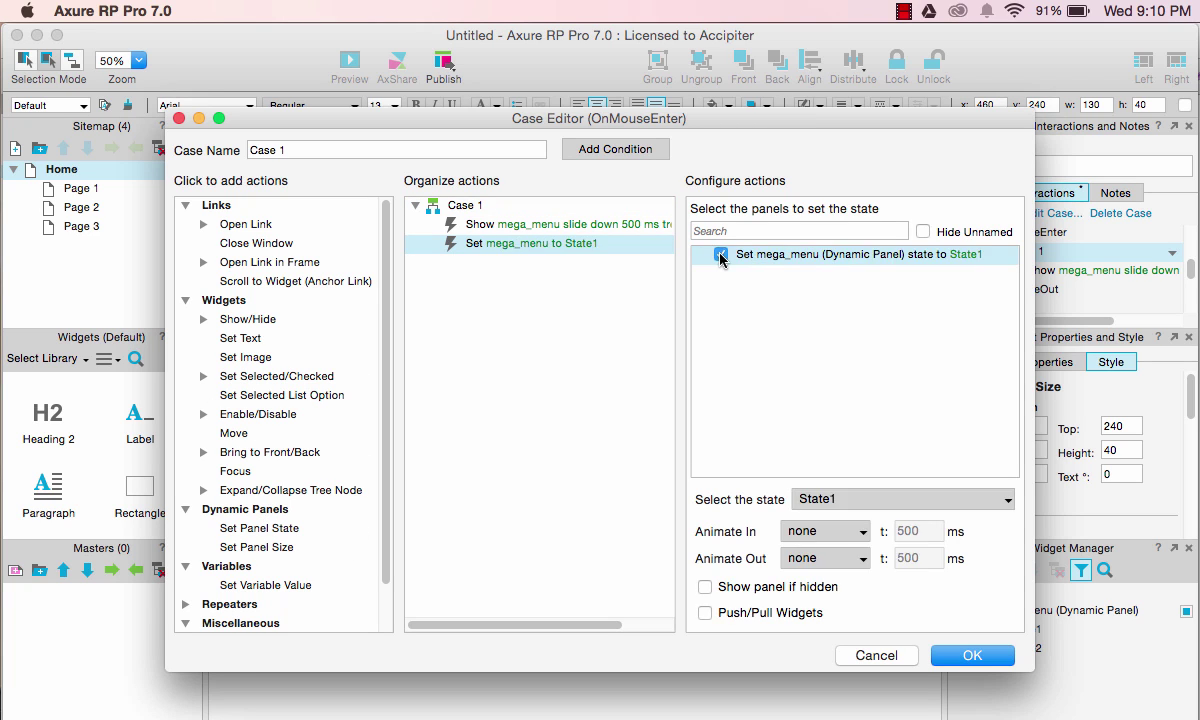
{"action": "left_click", "coordinate": [865, 503]}
{"action": "left_click", "coordinate": [803, 538]}
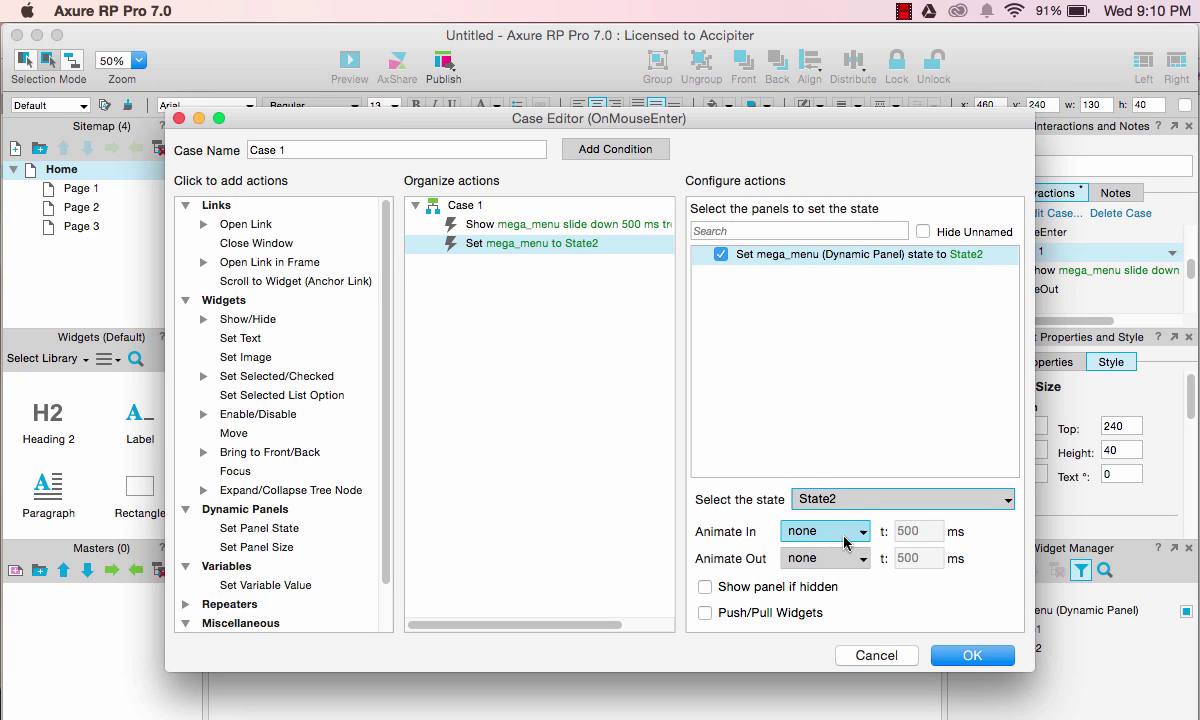
{"action": "mouse_move", "coordinate": [460, 242]}
{"action": "left_mouse_down"}
{"action": "mouse_move", "coordinate": [490, 226]}
{"action": "mouse_move", "coordinate": [433, 204]}
{"action": "mouse_move", "coordinate": [463, 218]}
{"action": "left_mouse_up"}
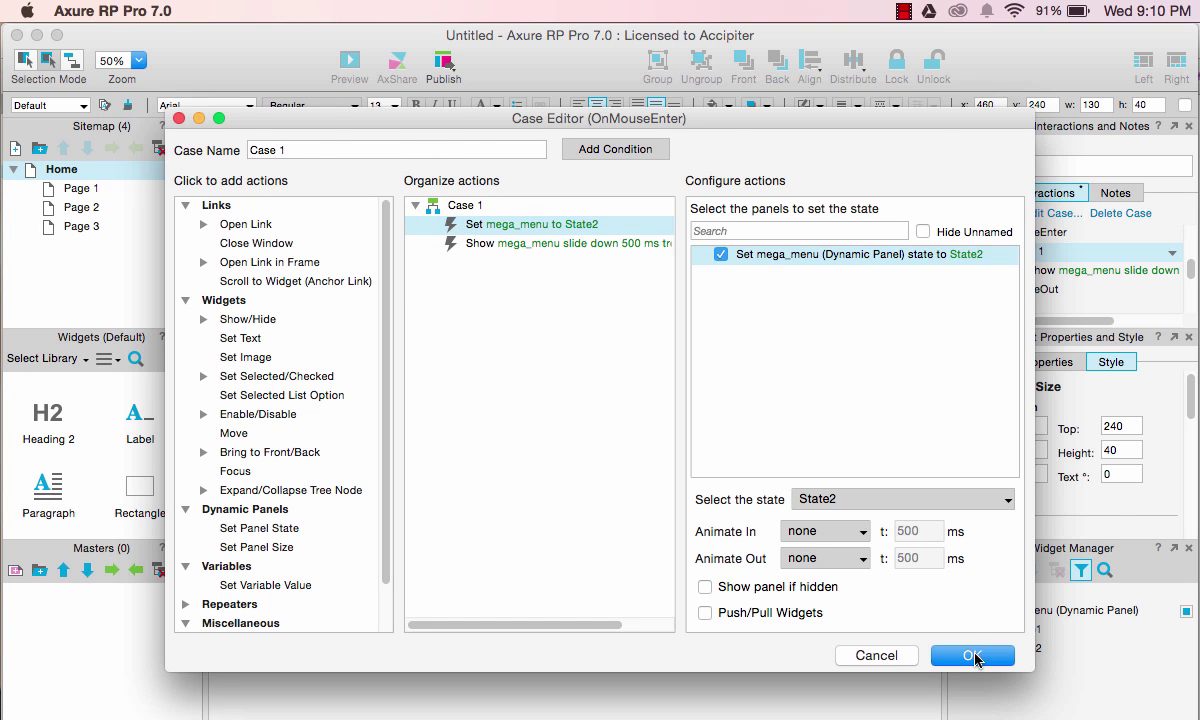
{"action": "left_click", "coordinate": [973, 656]}
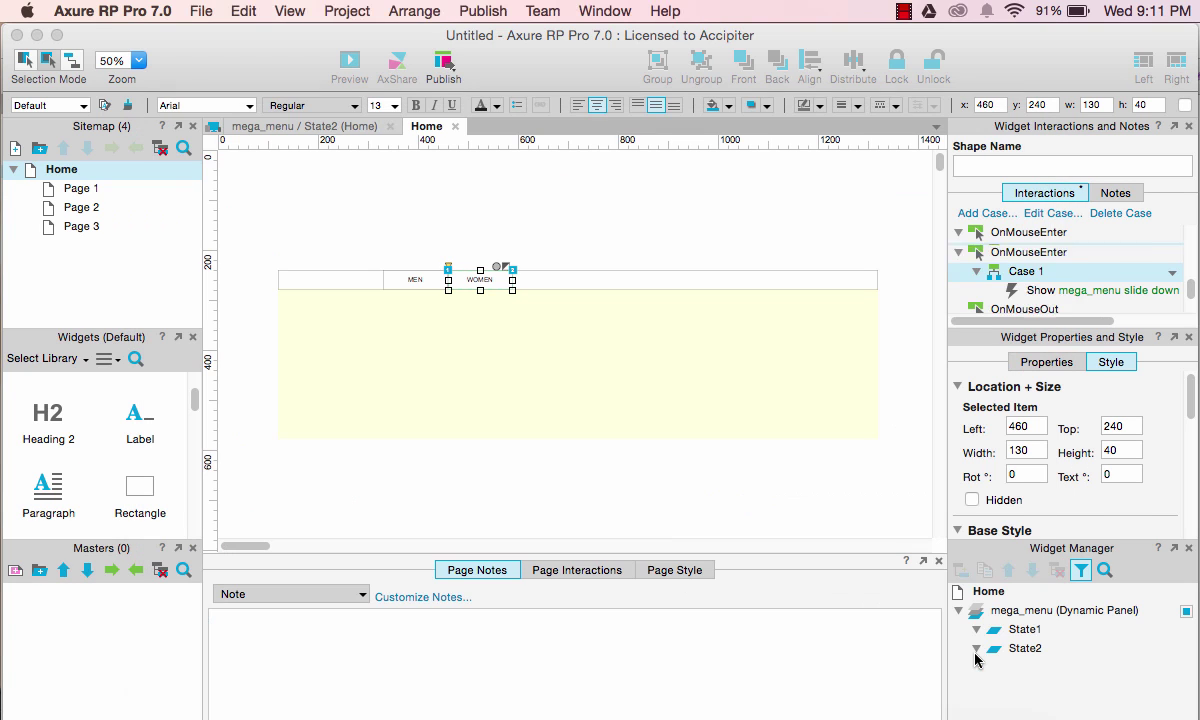
Give MEN's OnMouseEnter case a Set Panel State action setting mega_menu to State1, ahead of Show
{"action": "left_click", "coordinate": [406, 278]}
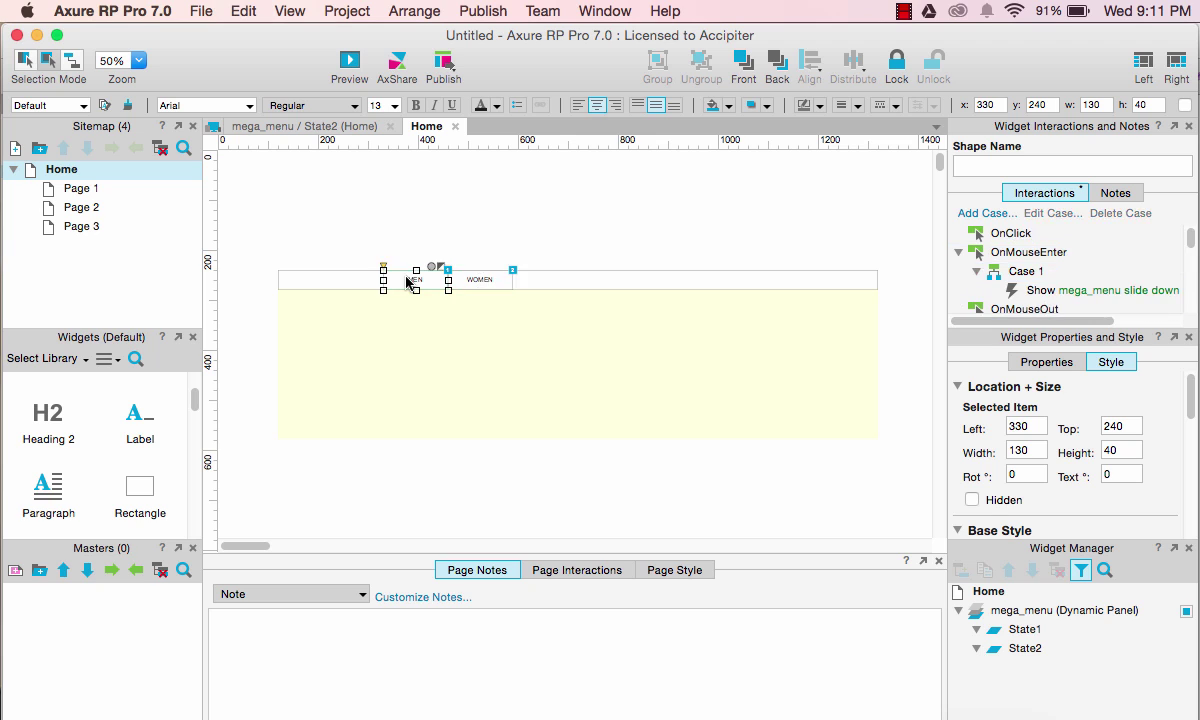
{"action": "double_click", "coordinate": [1030, 274]}
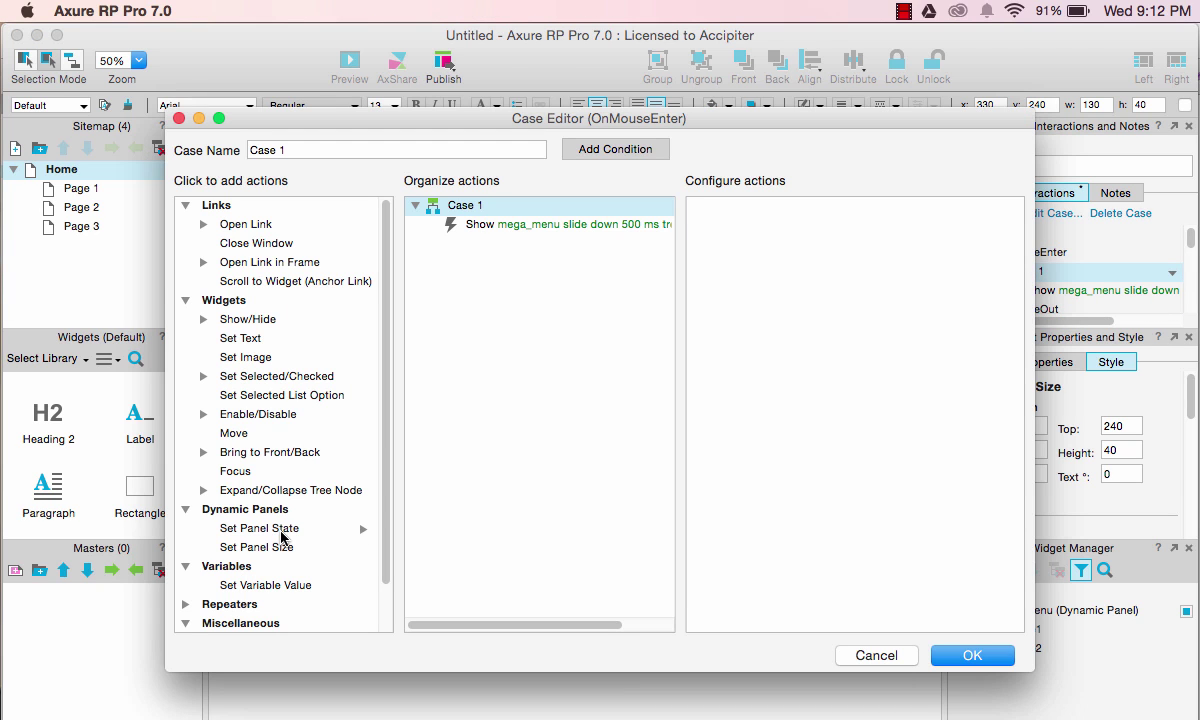
{"action": "left_click", "coordinate": [281, 530]}
{"action": "left_click", "coordinate": [720, 254]}
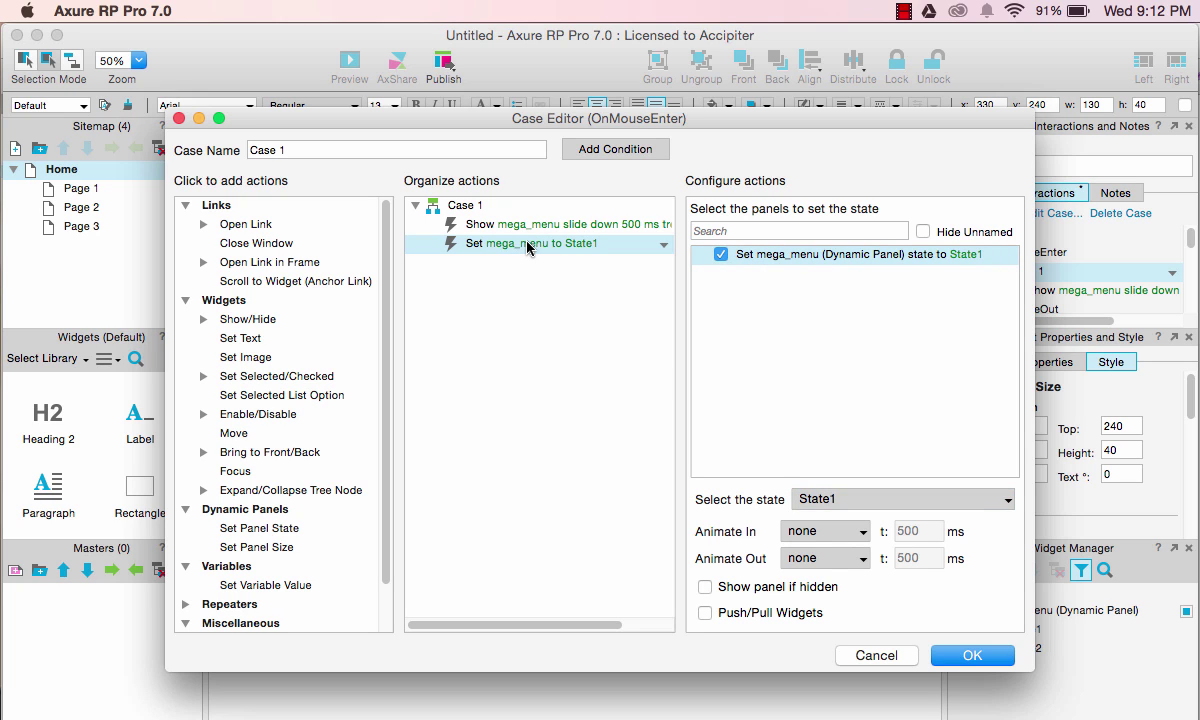
{"action": "left_click_drag", "start_coordinate": [527, 248], "coordinate": [465, 222]}
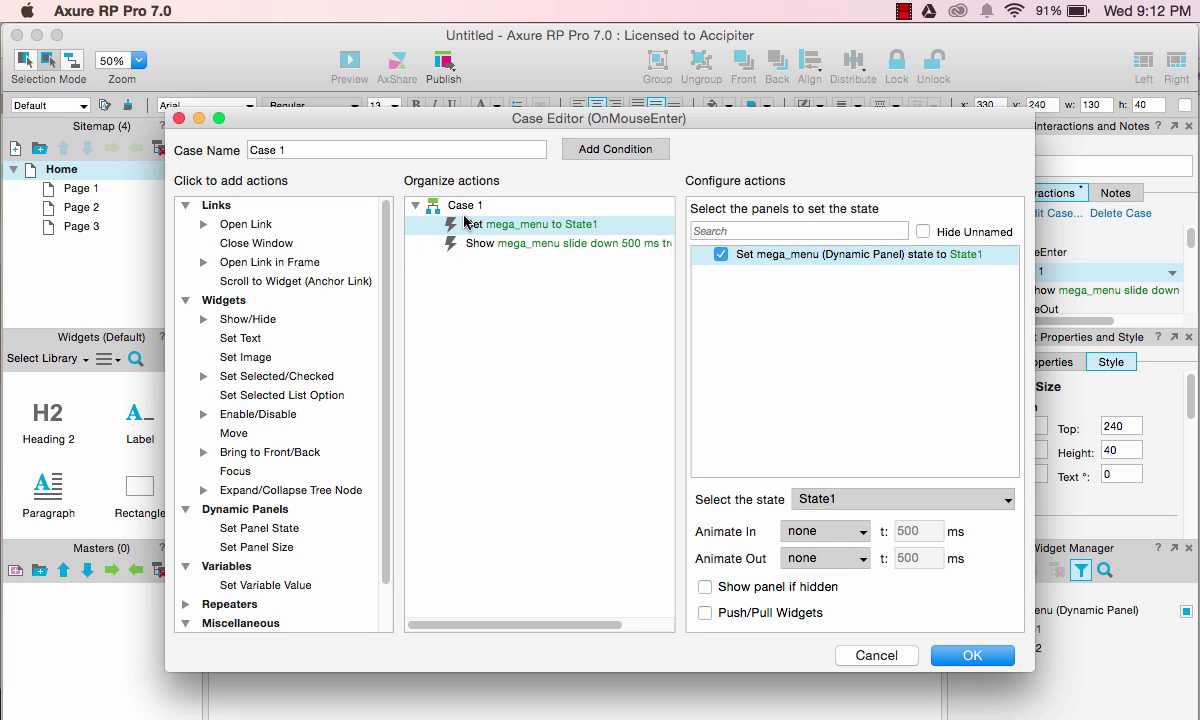
{"action": "left_click", "coordinate": [973, 653]}
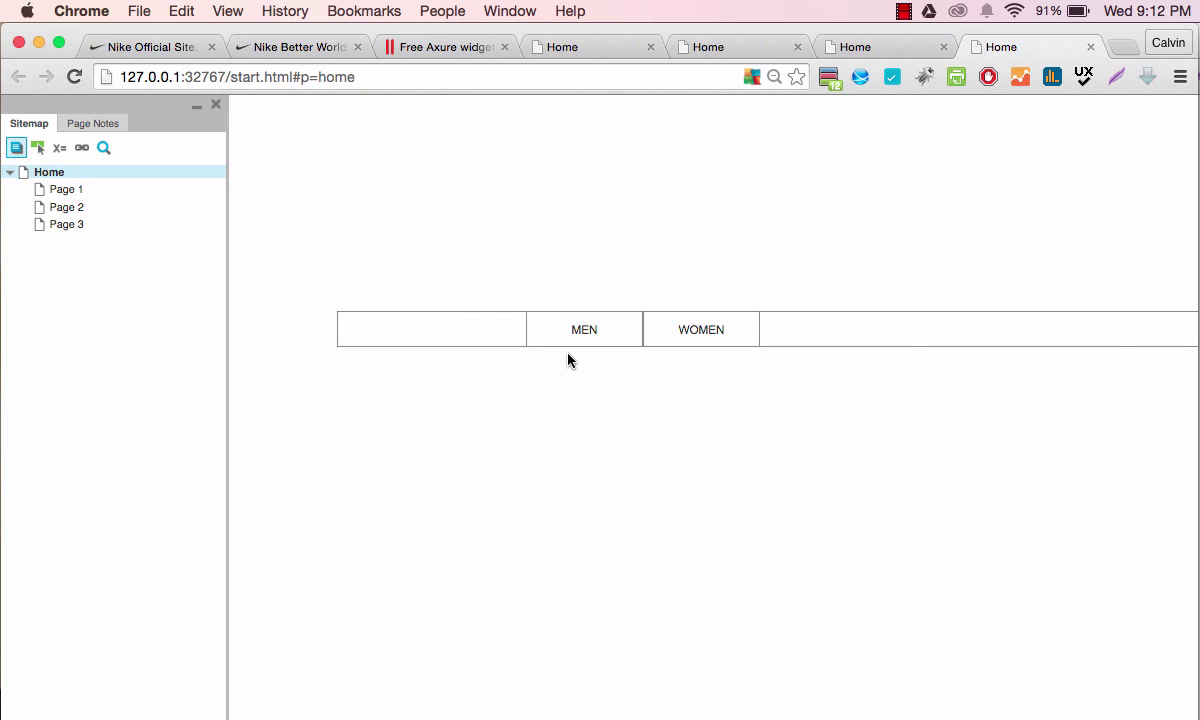
Check in the Chrome preview that MEN and WOMEN each reveal their own mega menu columns
{"action": "mouse_move", "coordinate": [588, 330]}
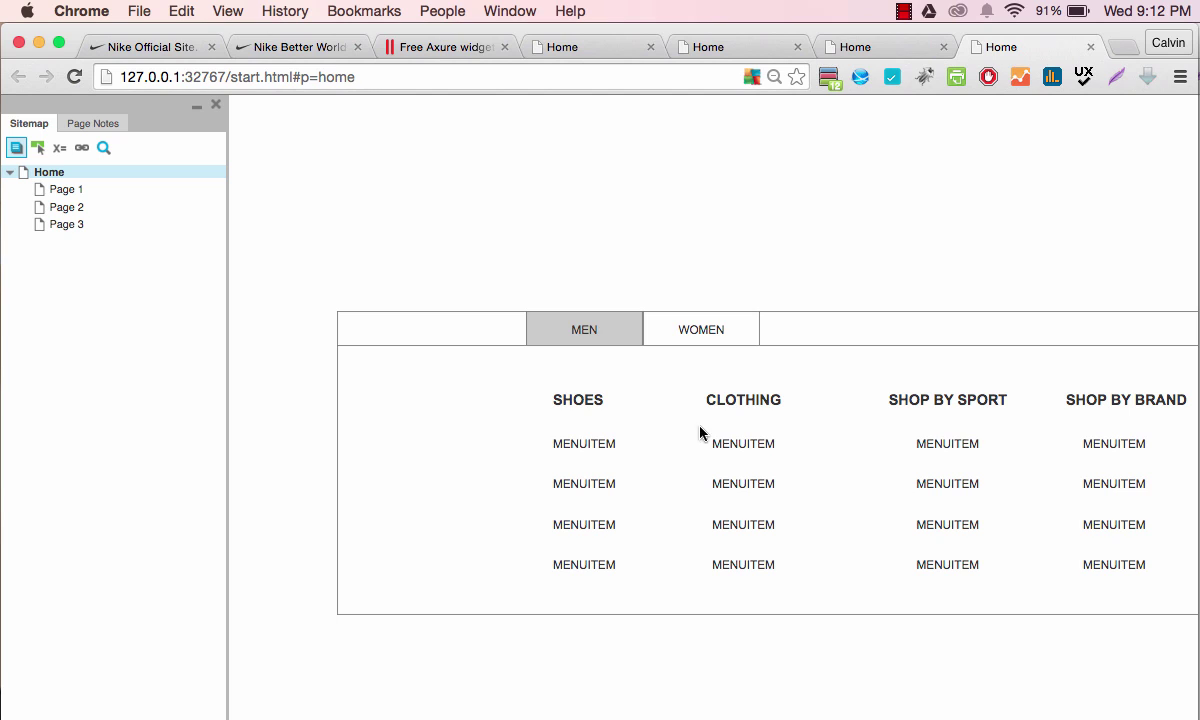
{"action": "mouse_move", "coordinate": [694, 331]}
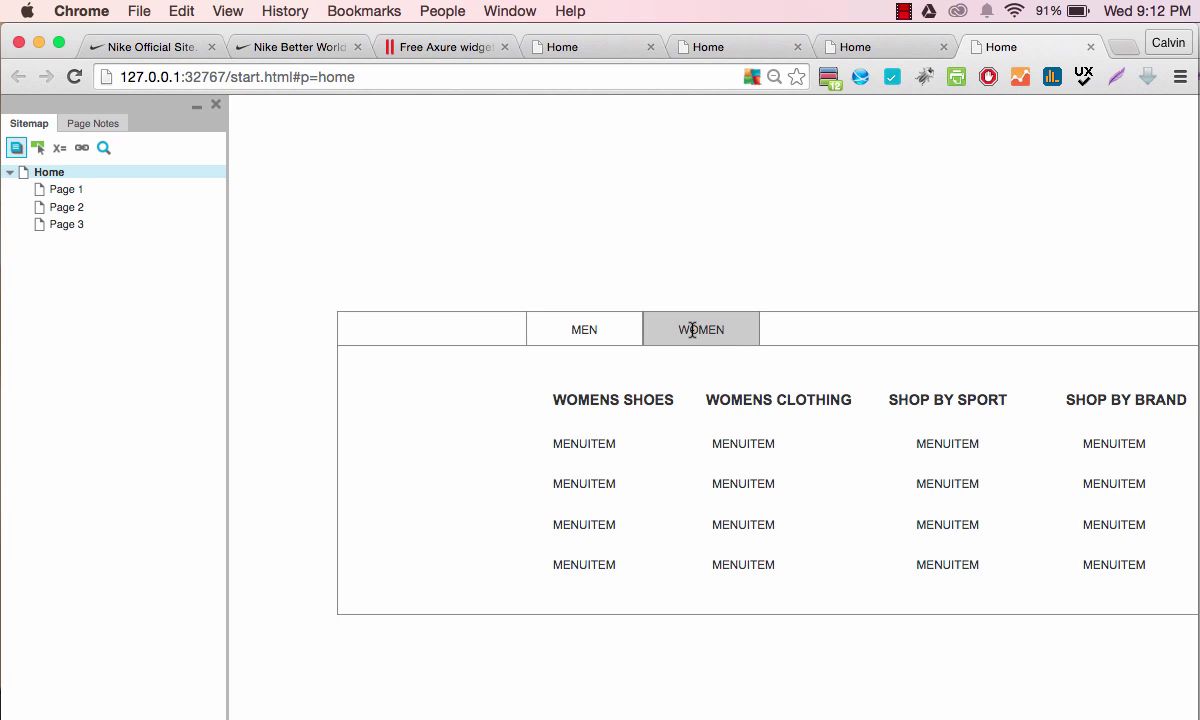